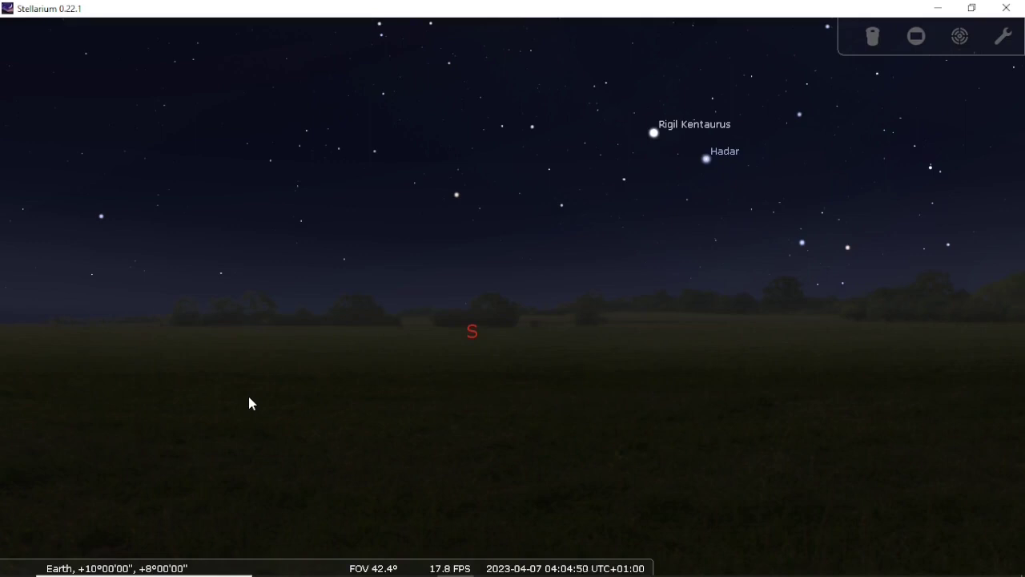
Turn on the equatorial grid and swing the view west round to the north celestial pole
mouse_move(185, 570)
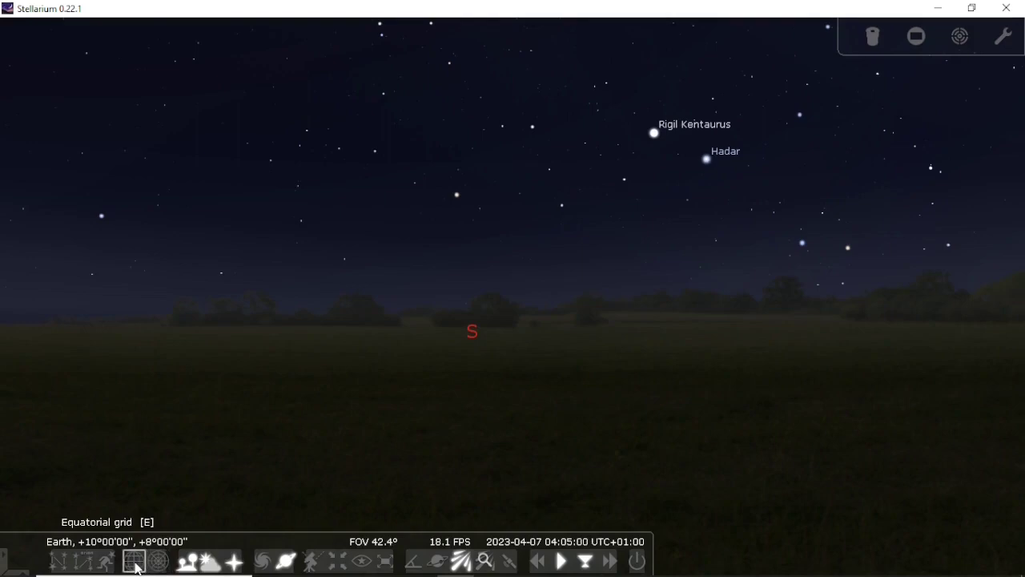
left_click(135, 564)
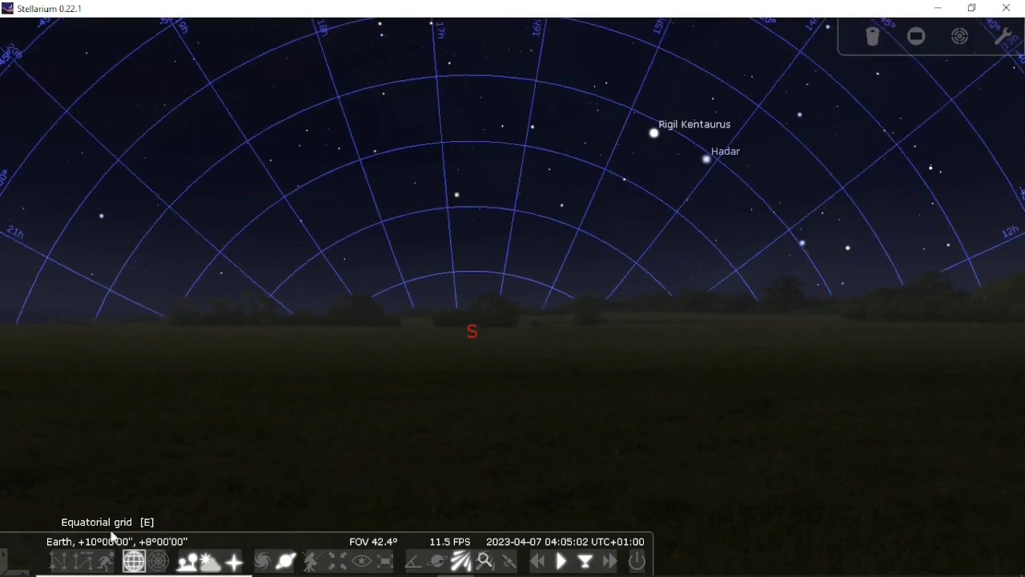
left_click_drag(600, 475, 567, 407)
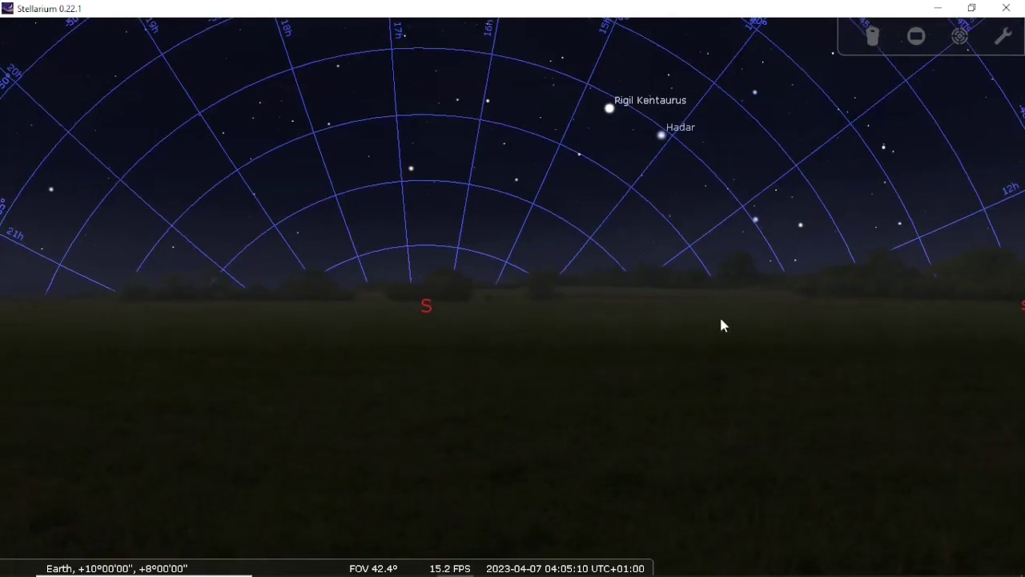
left_click_drag(720, 324, 456, 354)
left_click_drag(622, 360, 315, 360)
left_click_drag(830, 360, 412, 359)
left_click_drag(881, 361, 537, 386)
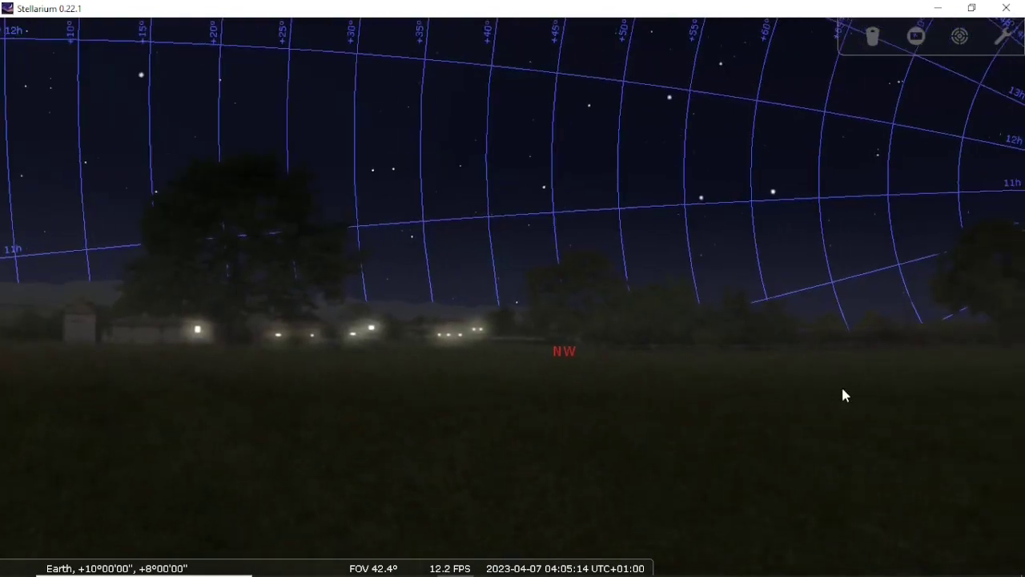
left_click_drag(841, 393, 601, 417)
left_click_drag(812, 432, 633, 421)
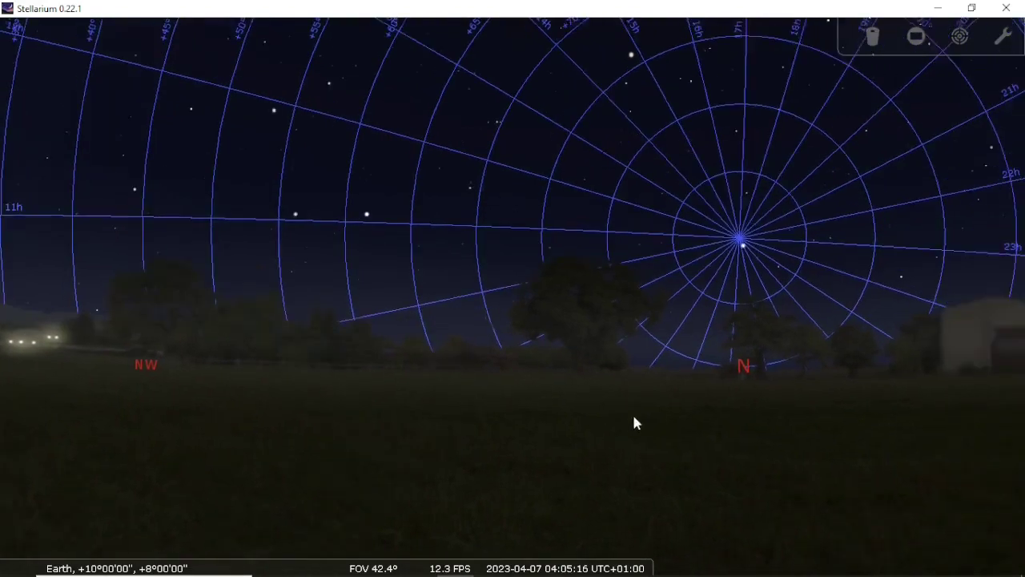
left_click_drag(891, 422, 691, 425)
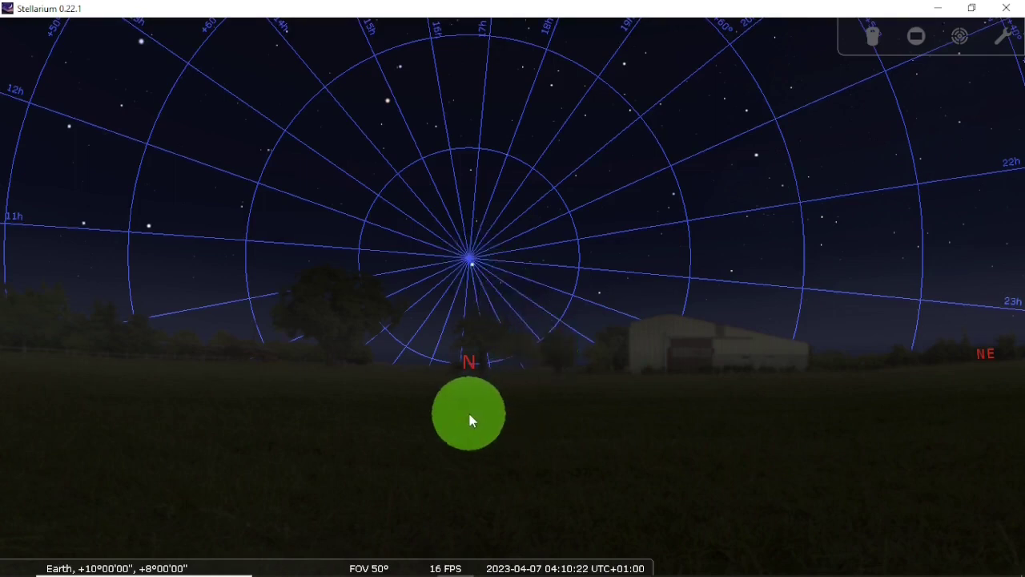
Nudge the view so the north celestial pole sits centred above the N horizon mark
left_click_drag(469, 417, 507, 405)
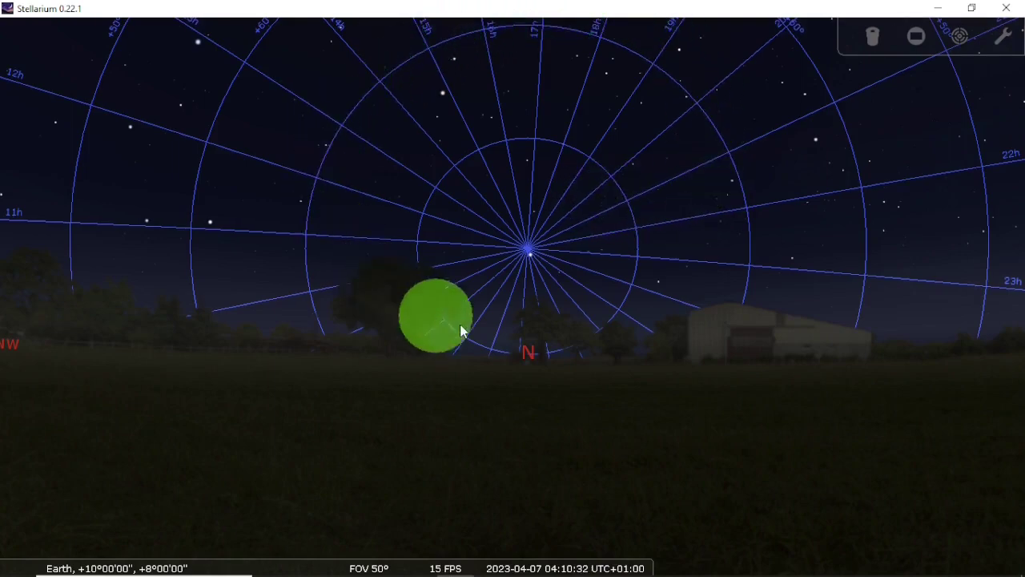
Zoom out to about 82.5° and recentre on the northern horizon from NW to NE
scroll(502, 304, "down", 5)
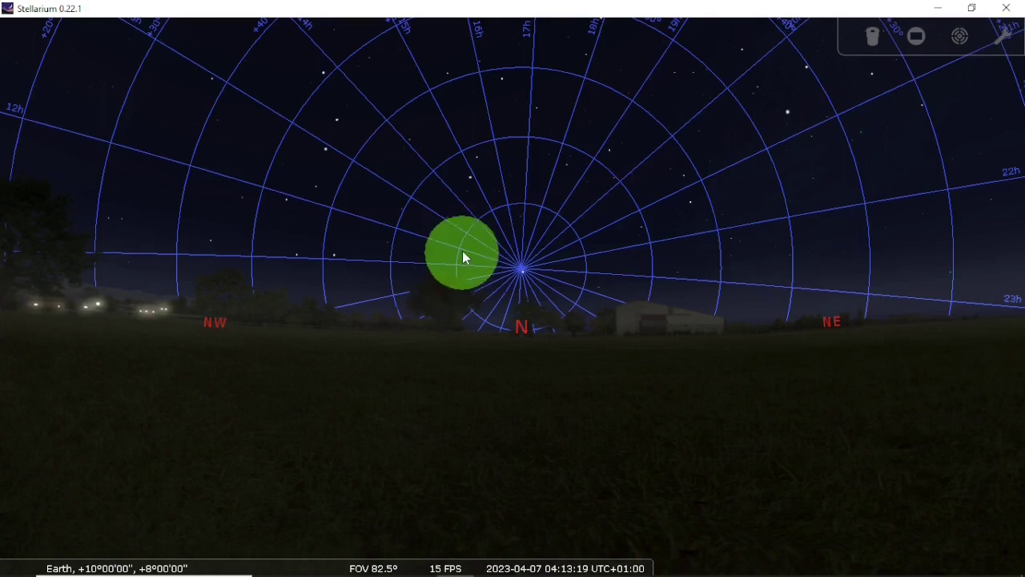
left_click_drag(487, 373, 366, 393)
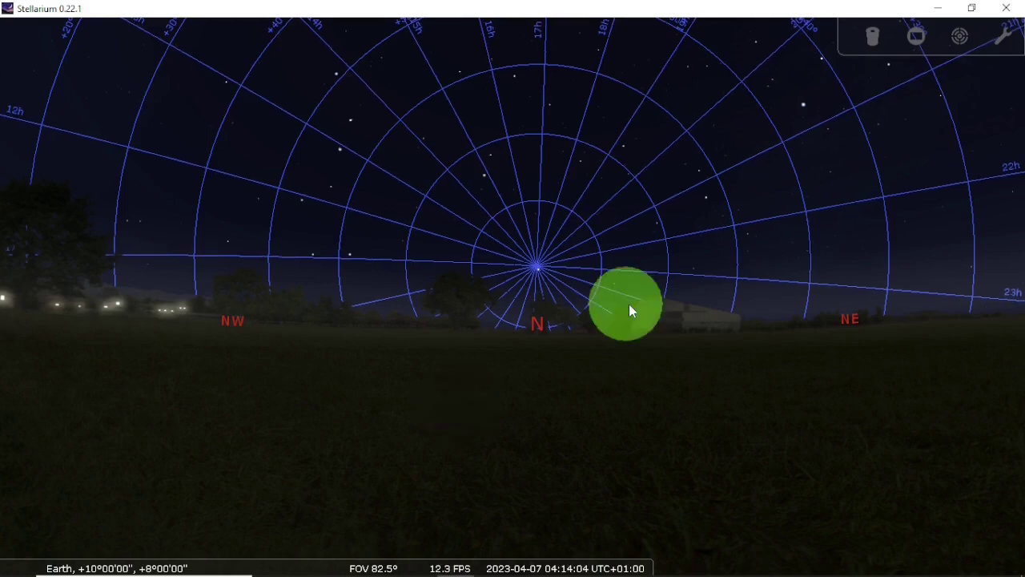
left_click_drag(660, 302, 606, 305)
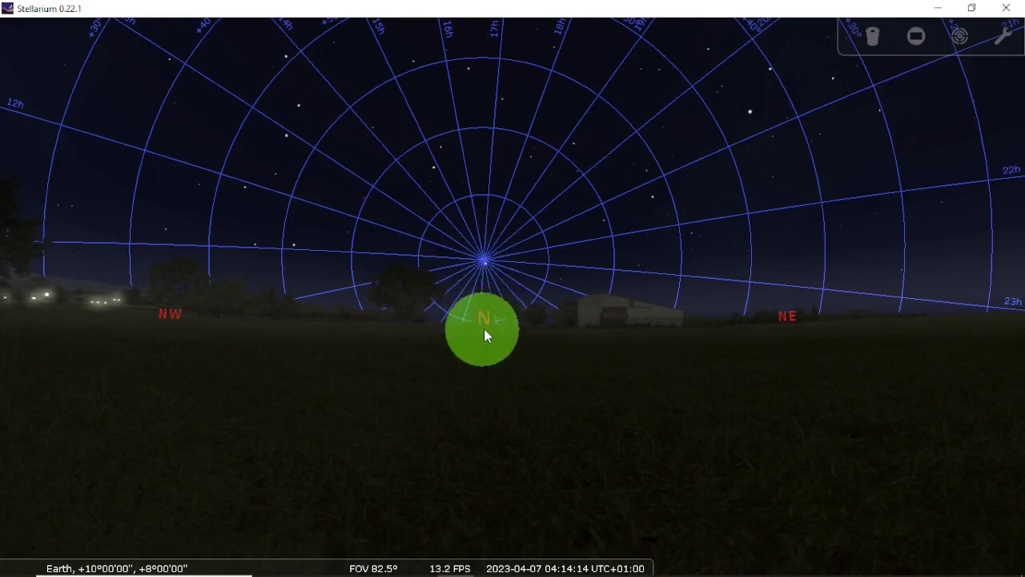
Rotate the view from north through east to face south, with Rigil Kentaurus above the horizon
left_click_drag(744, 350, 289, 366)
left_click_drag(793, 388, 352, 386)
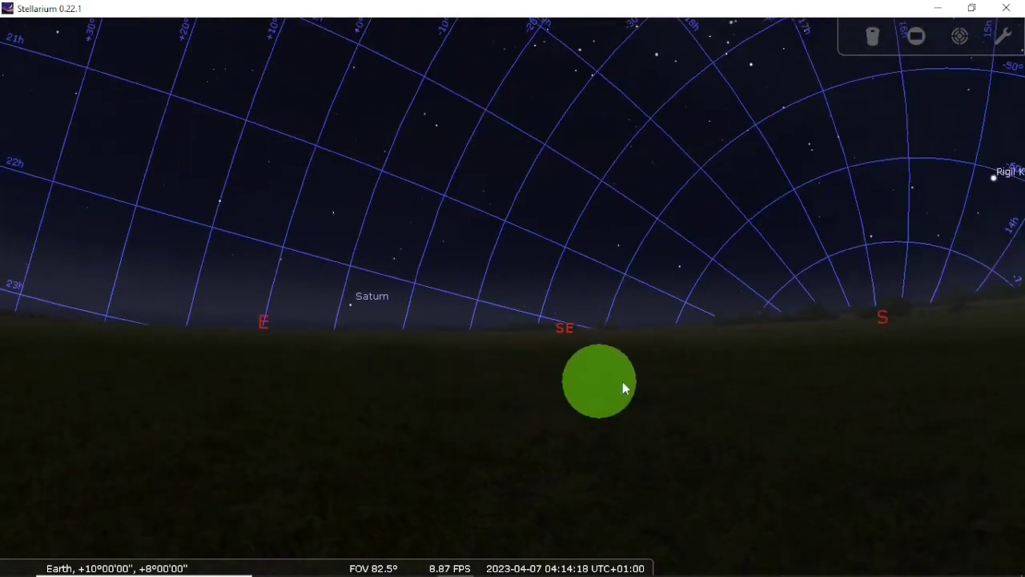
left_click_drag(735, 387, 520, 386)
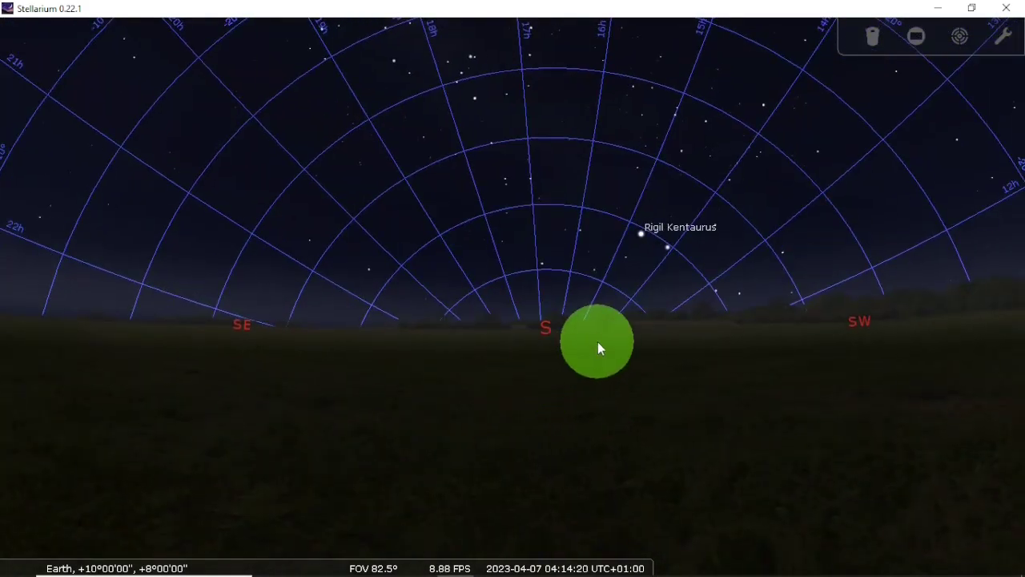
left_click_drag(576, 345, 552, 350)
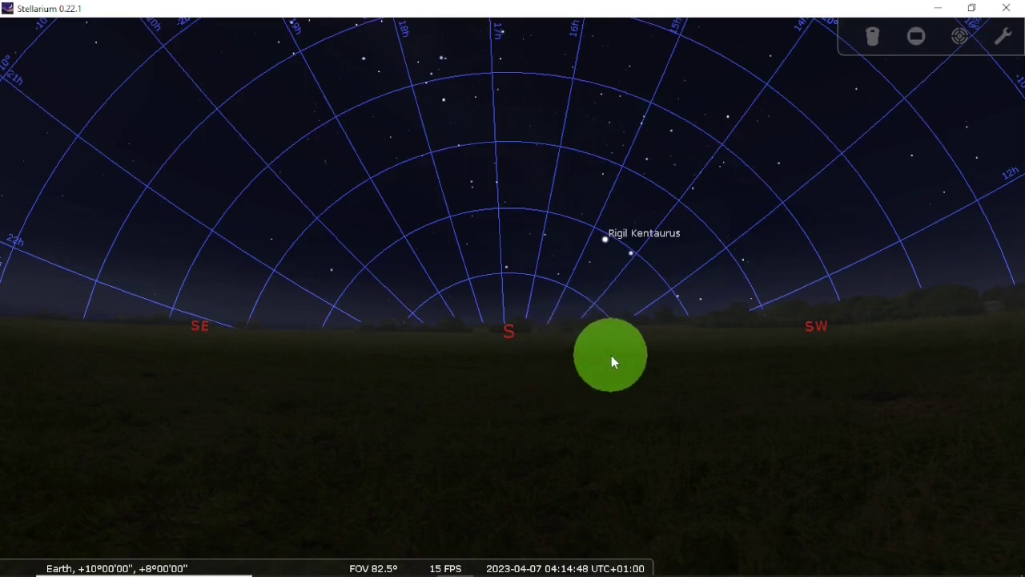
left_click_drag(657, 373, 601, 375)
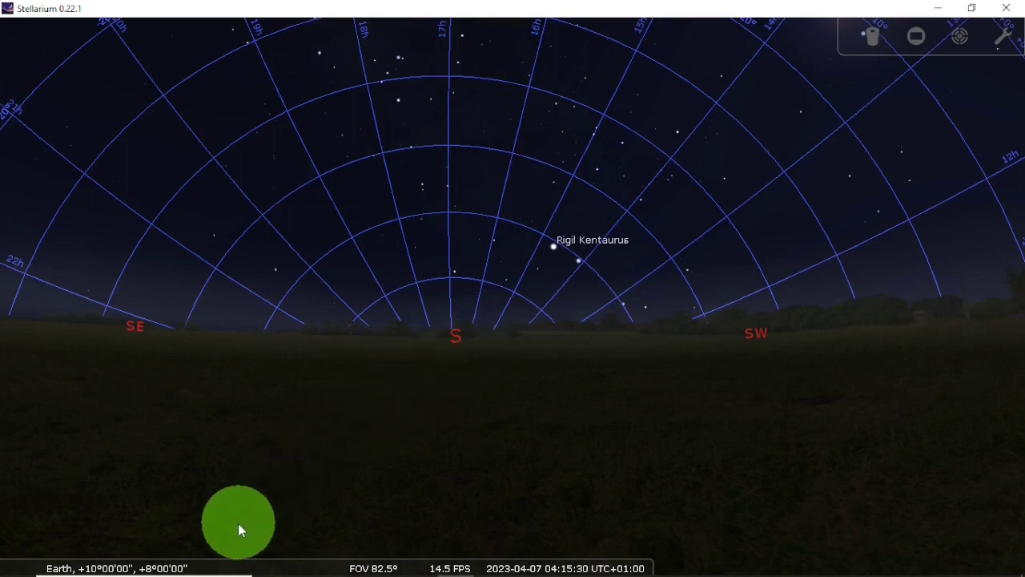
Hide the ground landscape to see below the horizon, then bring it back
mouse_move(181, 553)
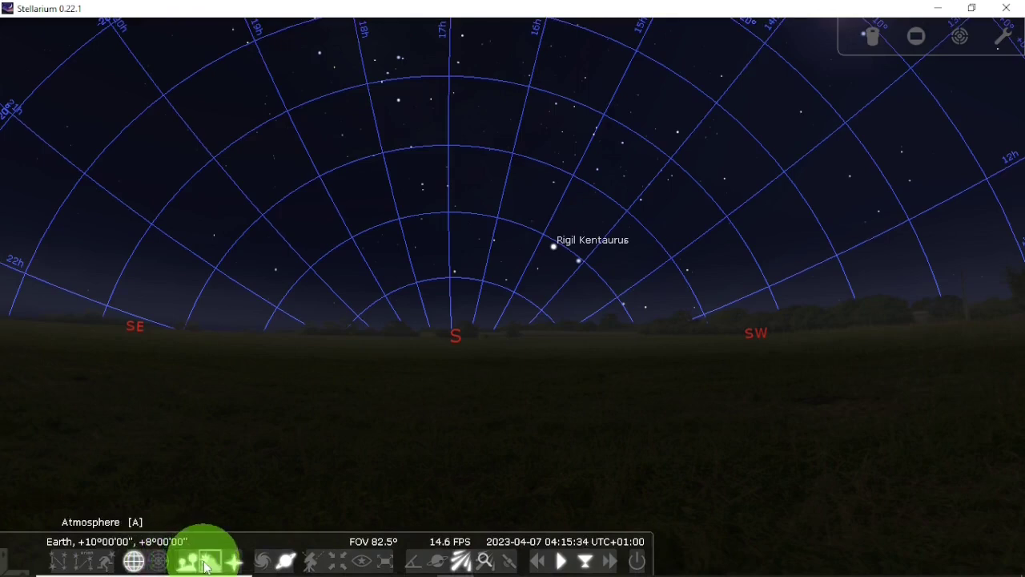
left_click(189, 561)
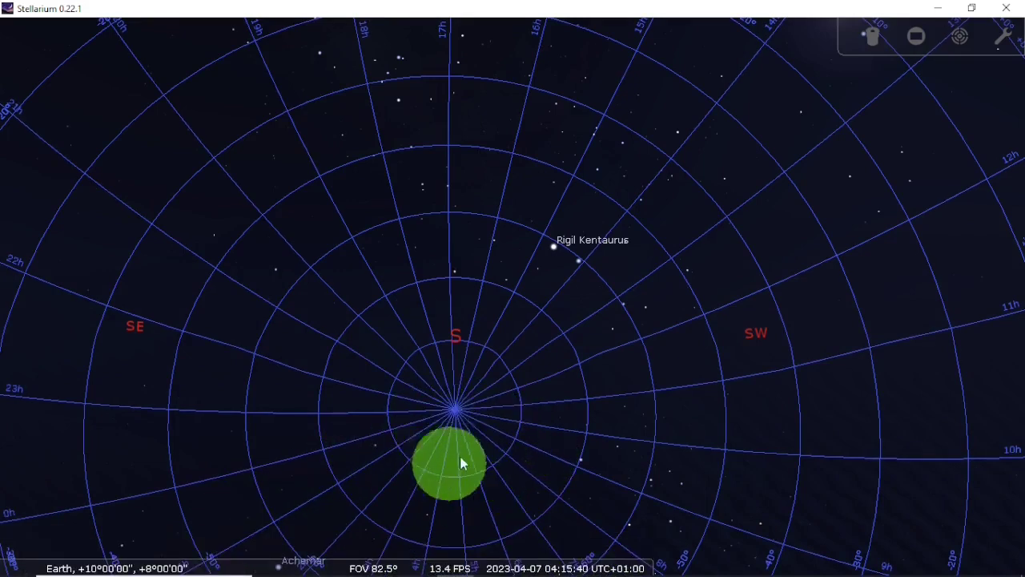
mouse_move(336, 553)
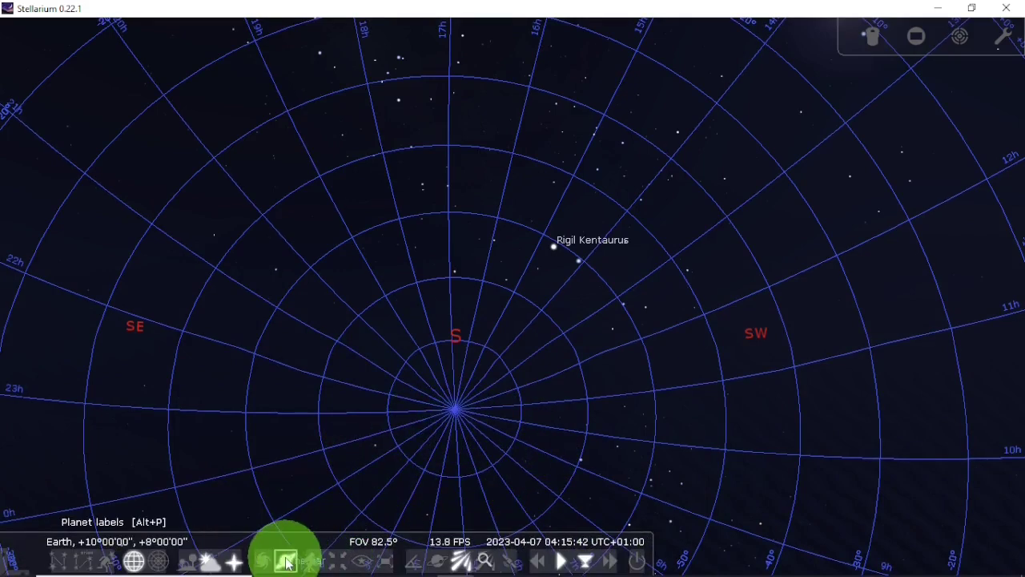
left_click(187, 562)
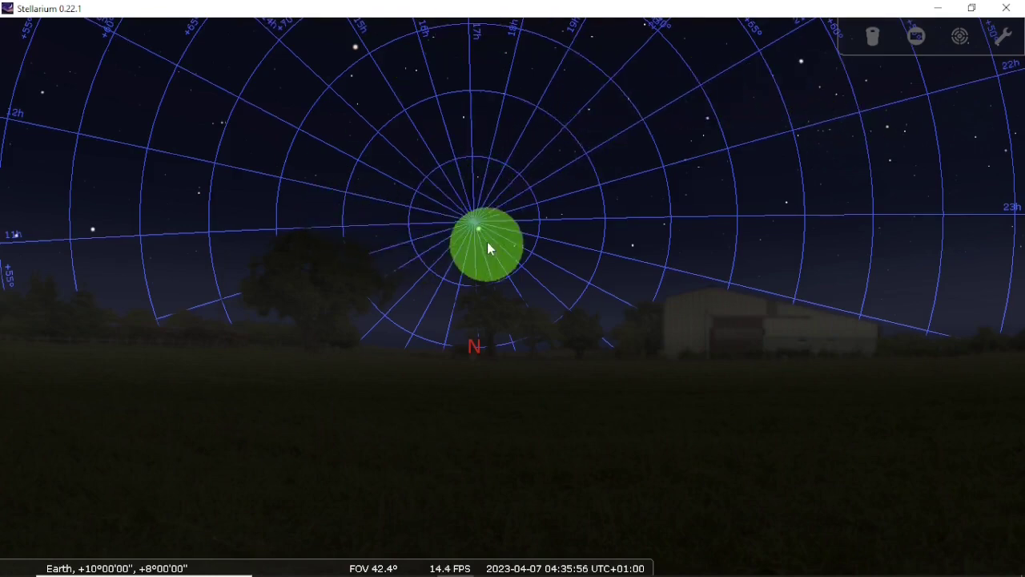
Swing the view from north through west to the southwest, bringing Rigil Kentaurus and Hadar into view
mouse_move(406, 220)
left_mouse_down()
mouse_move(534, 204)
mouse_move(558, 229)
mouse_move(705, 232)
left_mouse_up()
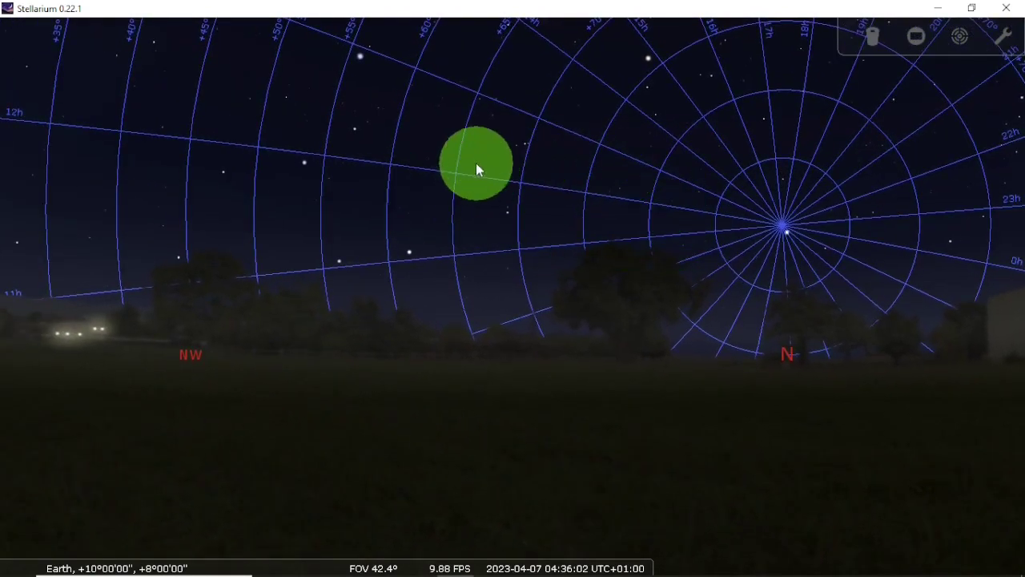
mouse_move(327, 165)
left_mouse_down()
mouse_move(441, 198)
mouse_move(534, 210)
left_mouse_up()
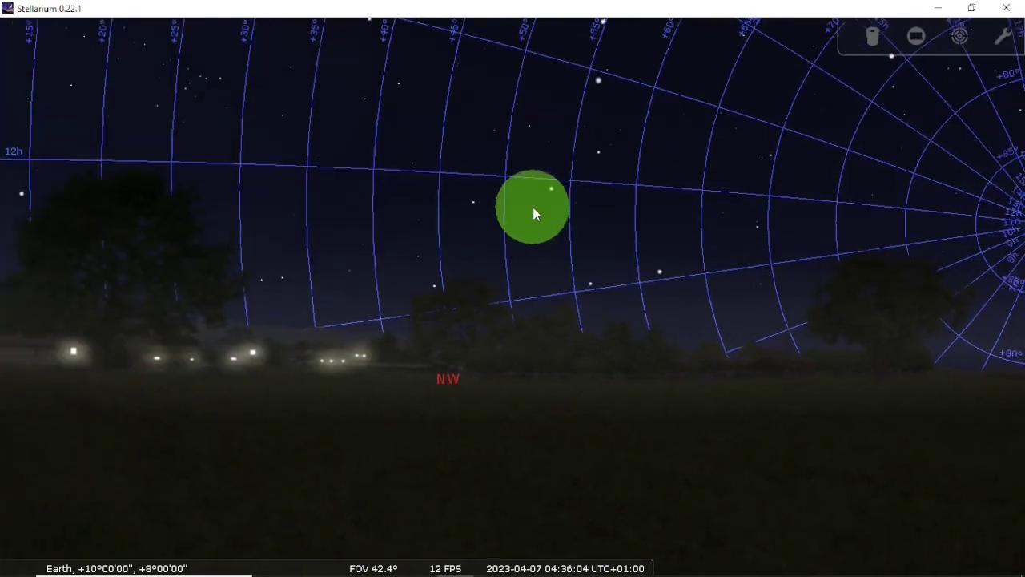
mouse_move(377, 197)
left_mouse_down()
mouse_move(514, 195)
mouse_move(537, 206)
left_mouse_up()
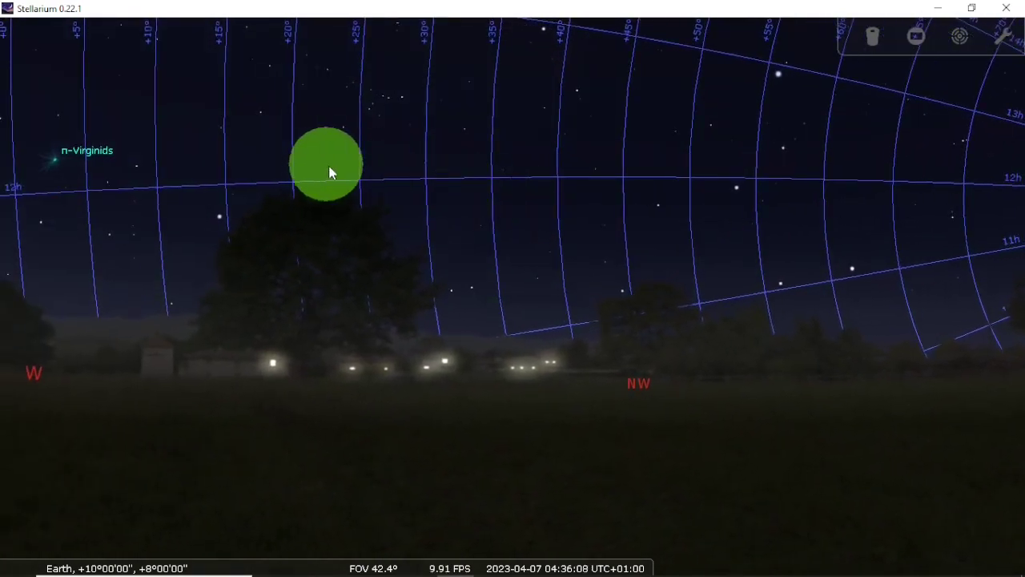
left_click_drag(332, 168, 419, 183)
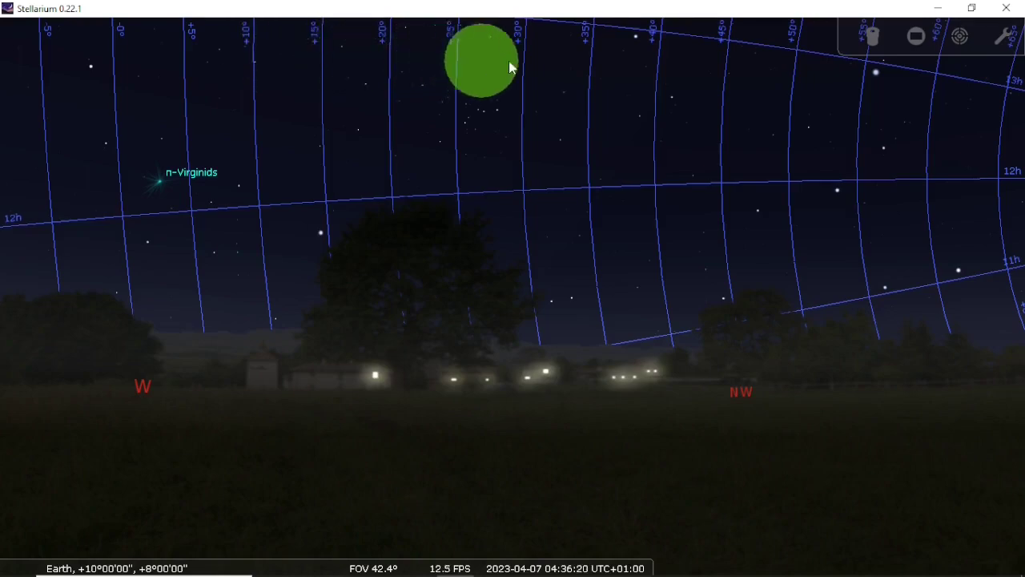
left_click_drag(793, 107, 414, 115)
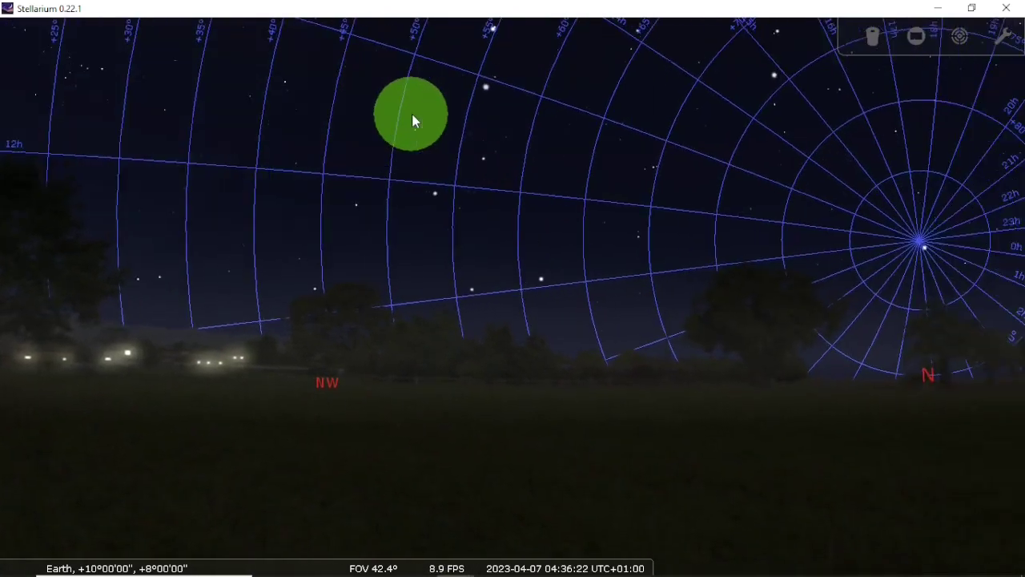
left_click_drag(915, 236, 847, 232)
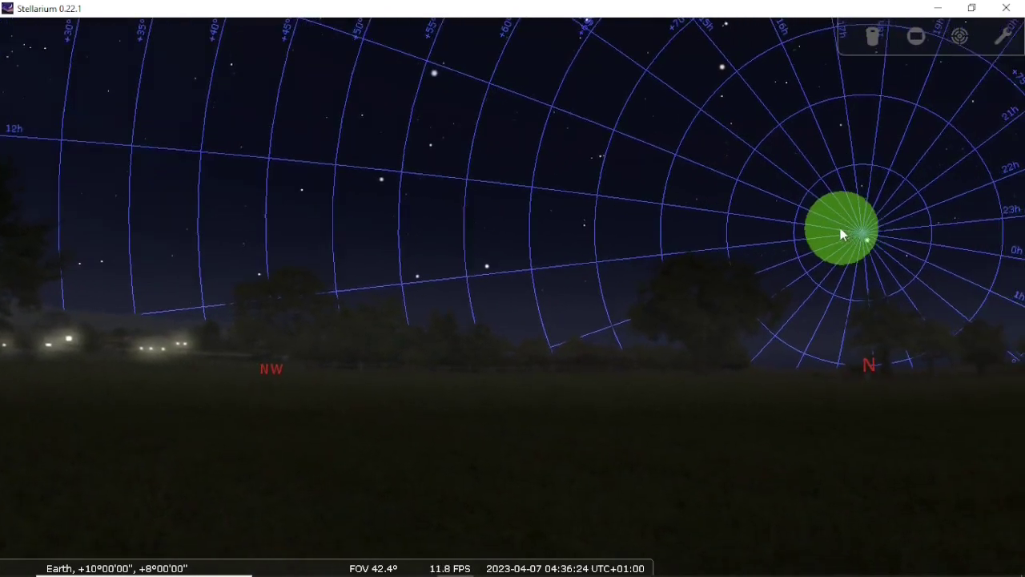
left_click_drag(926, 243, 1021, 248)
left_click_drag(157, 175, 625, 216)
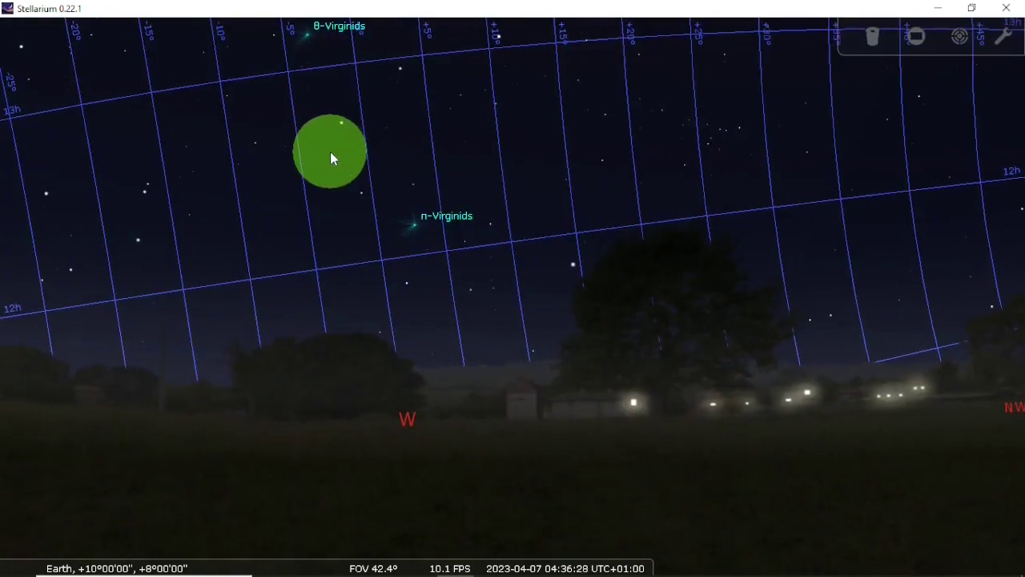
left_click_drag(333, 153, 362, 140)
left_click_drag(208, 137, 340, 144)
left_click_drag(275, 115, 325, 145)
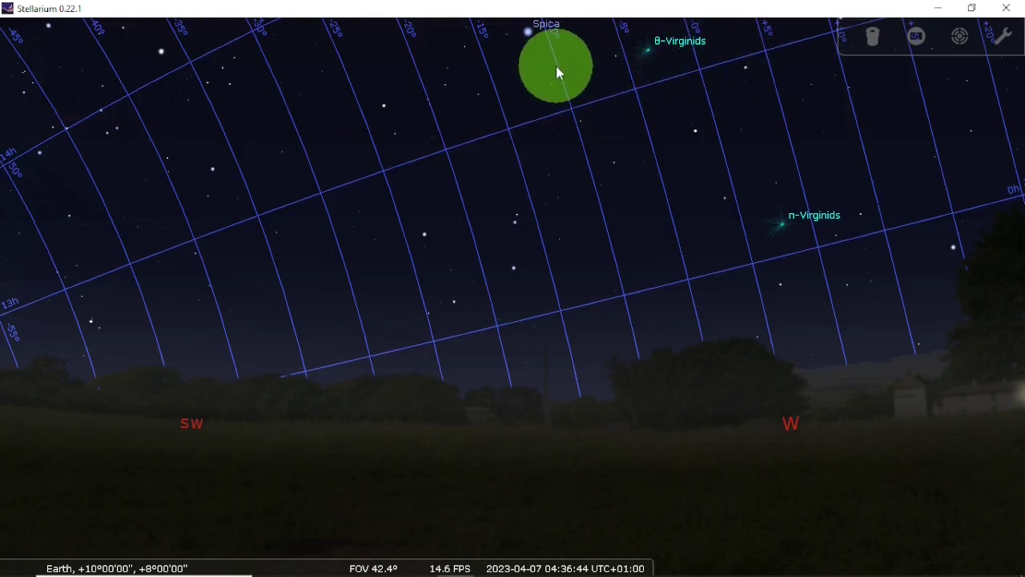
left_click_drag(261, 113, 550, 64)
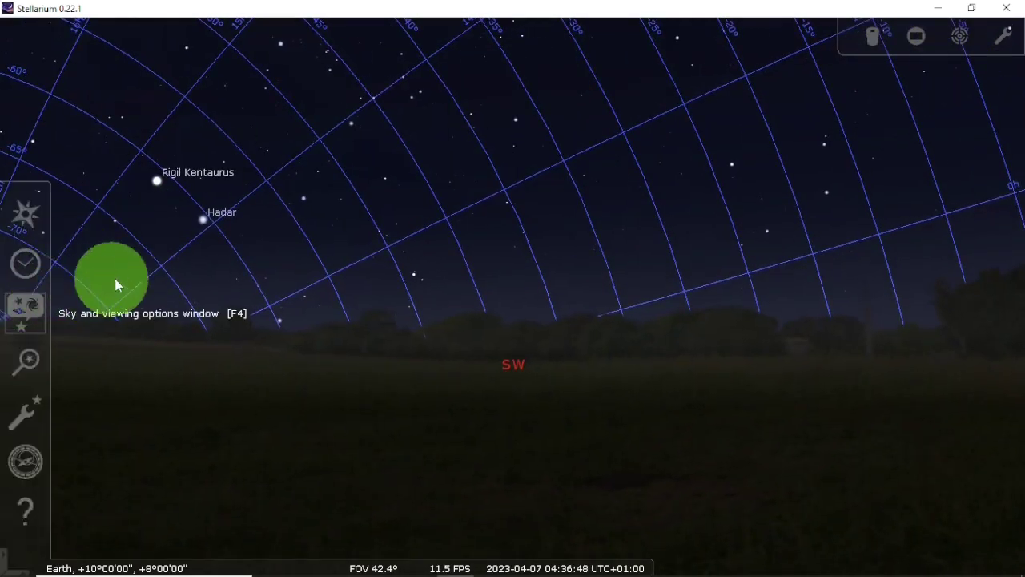
left_click(23, 298)
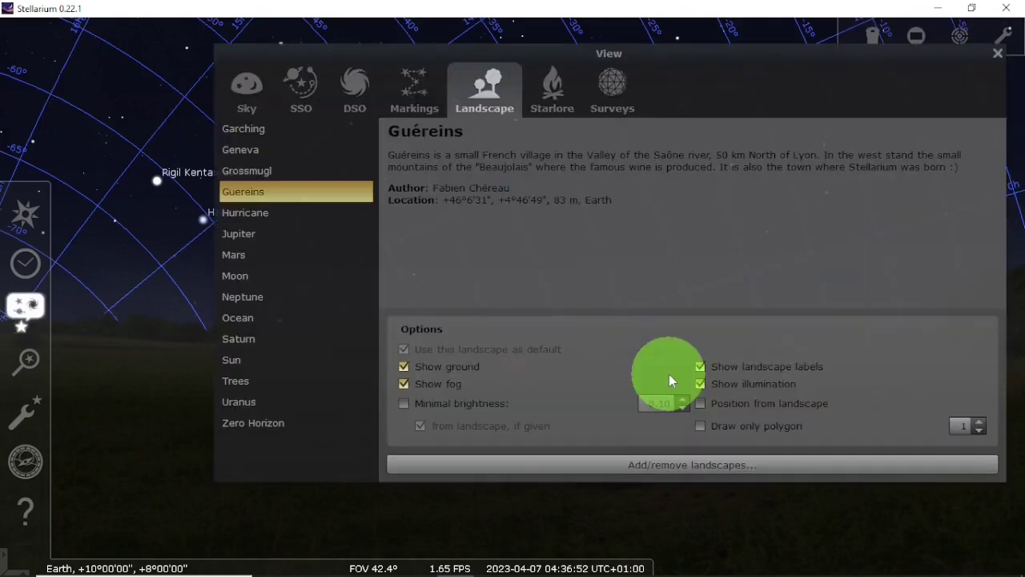
left_click(998, 55)
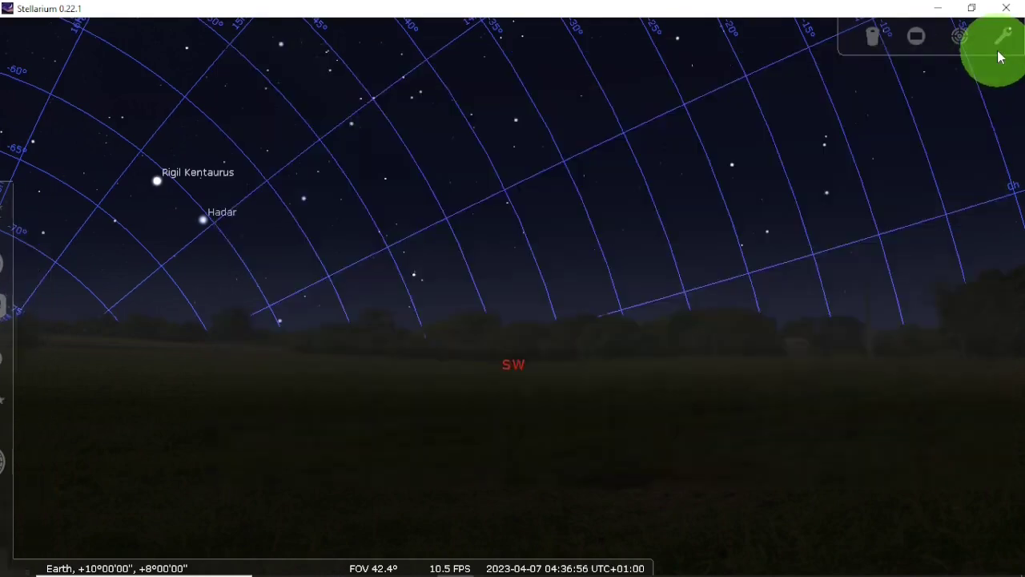
Turn the view from southwest through west back round to centre on north
left_click_drag(769, 403, 382, 403)
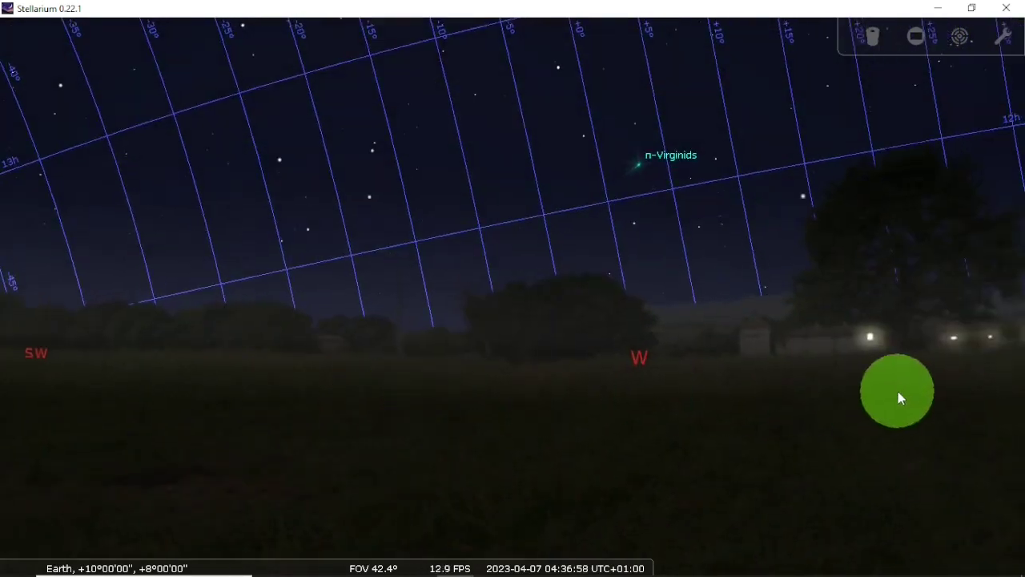
left_click_drag(897, 394, 393, 426)
left_click_drag(822, 422, 241, 402)
left_click_drag(680, 382, 380, 369)
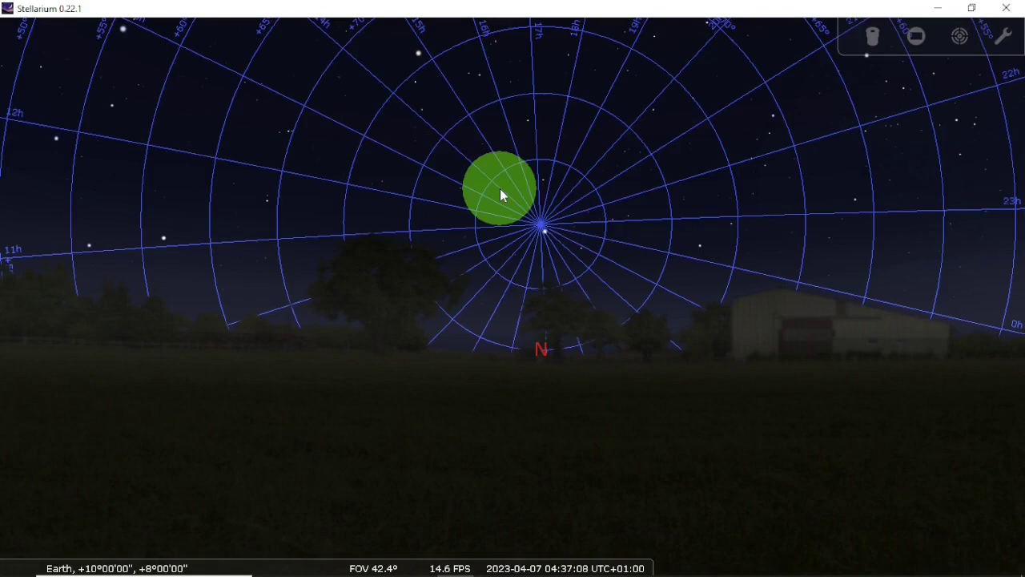
left_click_drag(598, 402, 489, 434)
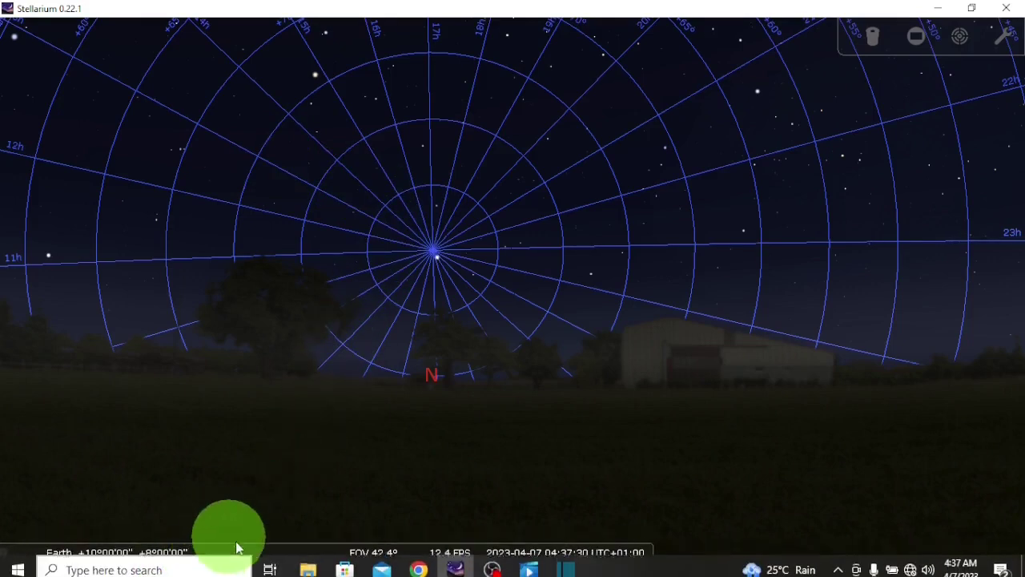
Hide the ground landscape and recentre on the north celestial pole
mouse_move(239, 567)
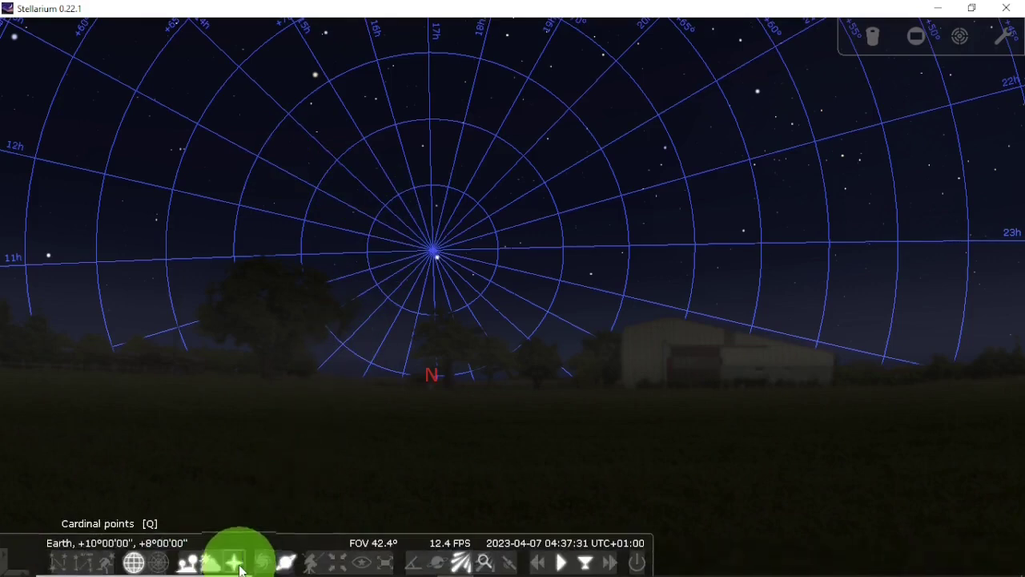
left_click(189, 563)
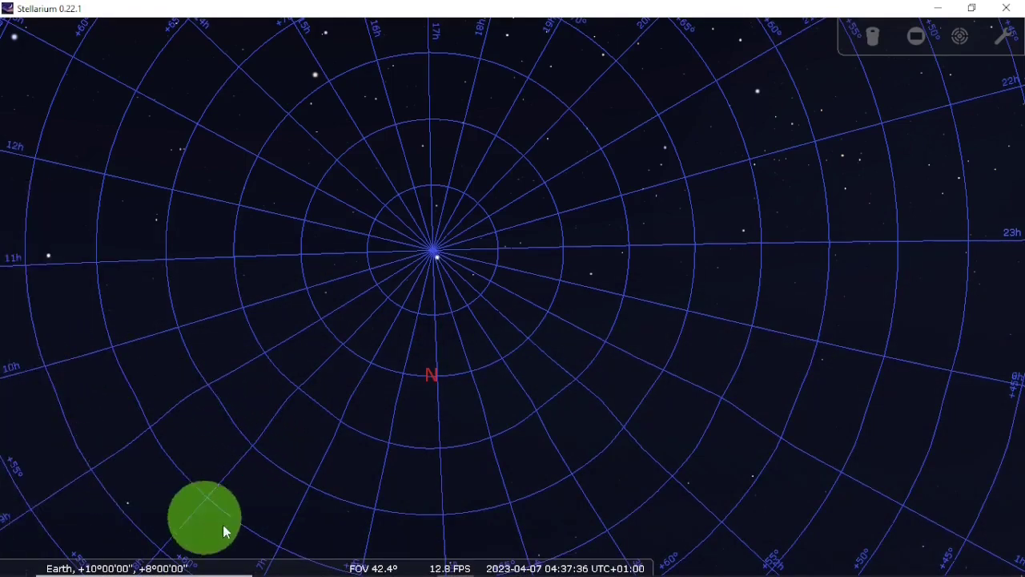
mouse_move(584, 563)
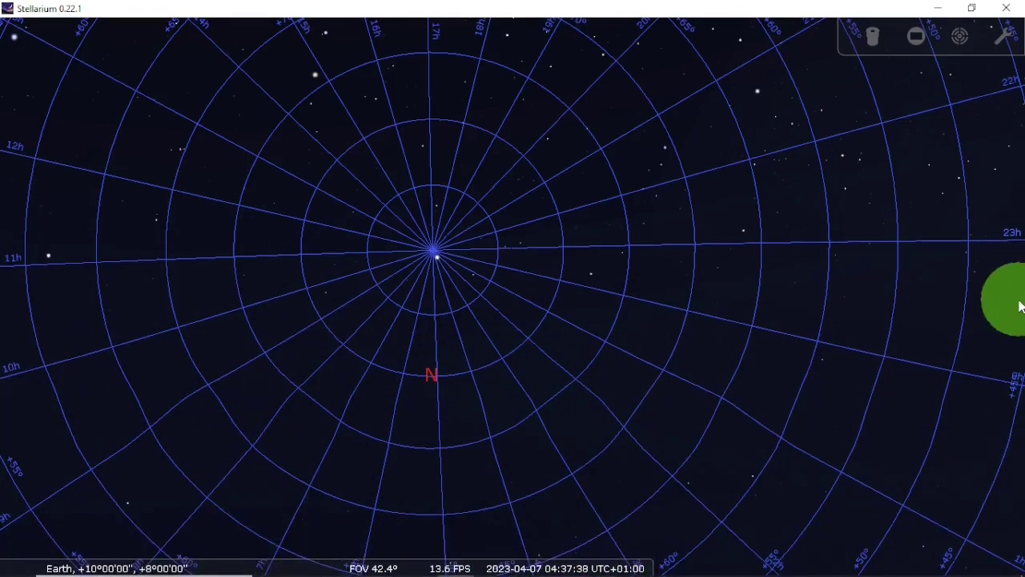
left_click_drag(846, 371, 738, 362)
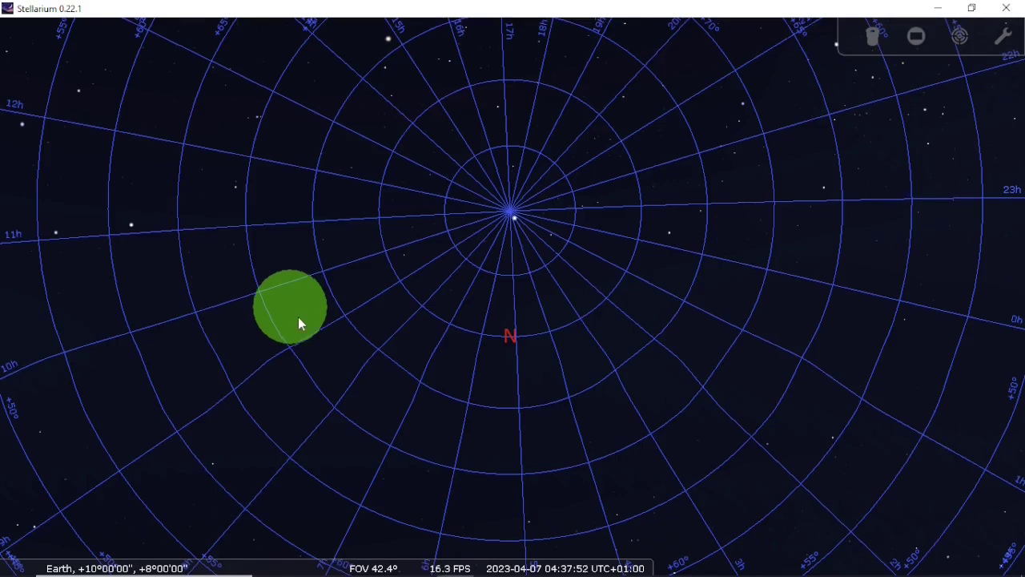
mouse_move(324, 563)
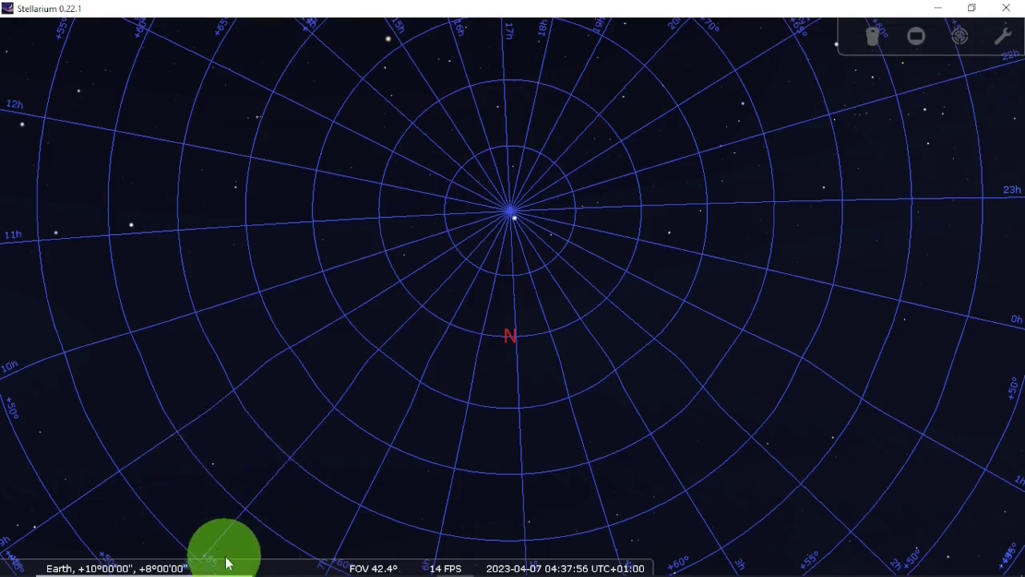
mouse_move(229, 560)
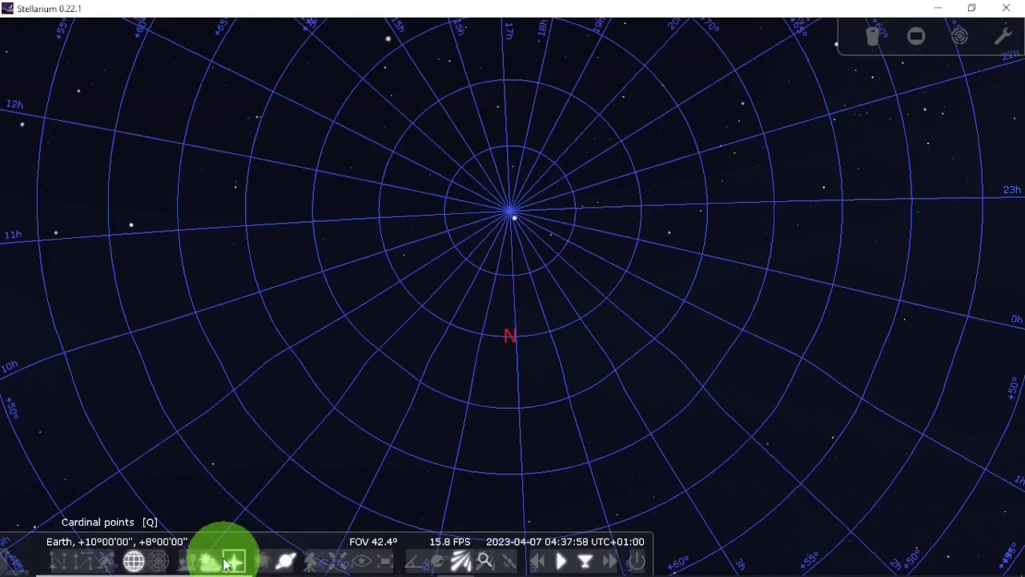
Turn off the atmosphere for a black sky and select Caph to show its details
left_click(209, 562)
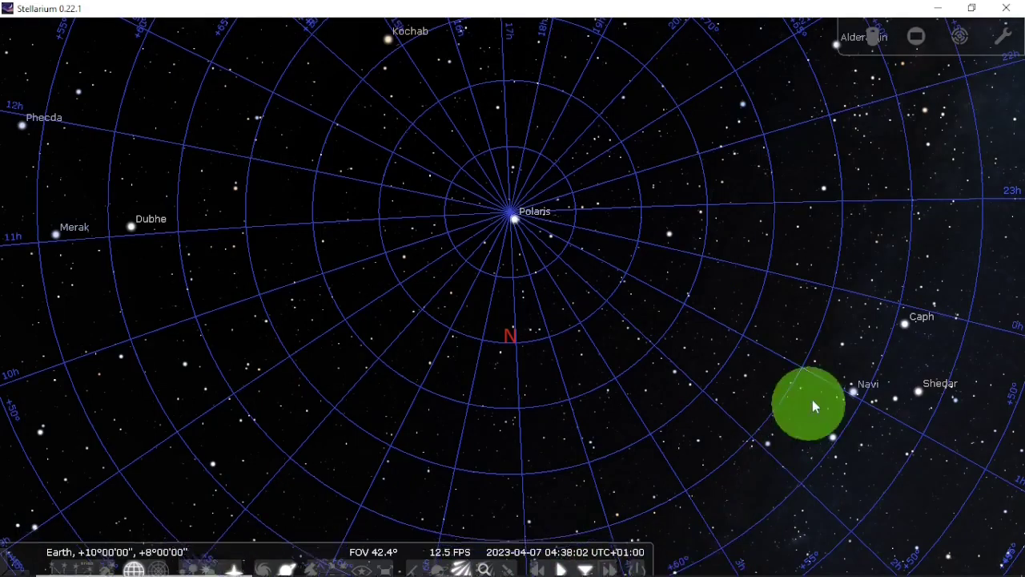
left_click(906, 326)
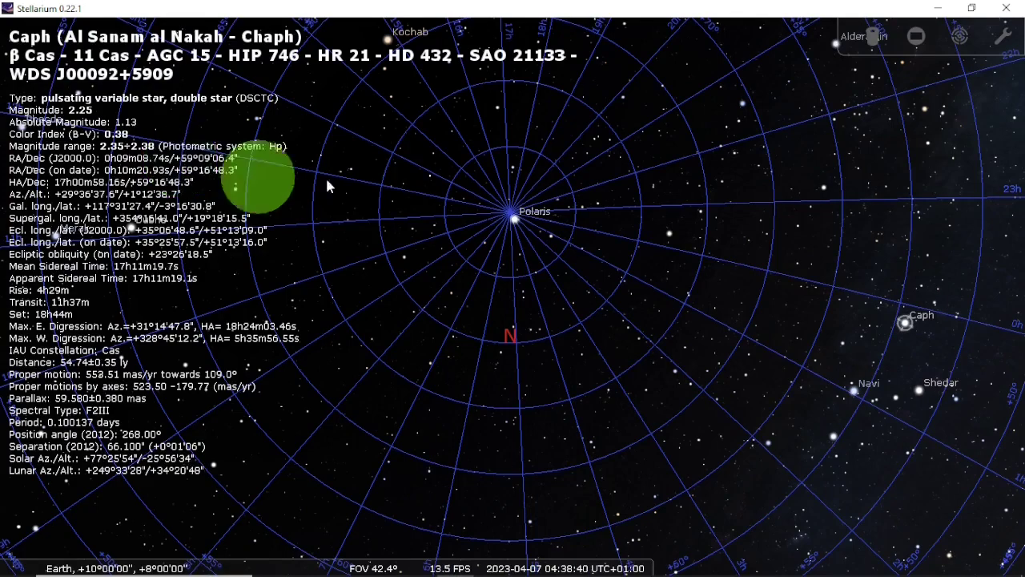
Pan the view east and select a star near Achernar, showing details for HIP 115312
key("Right")
key("Right")
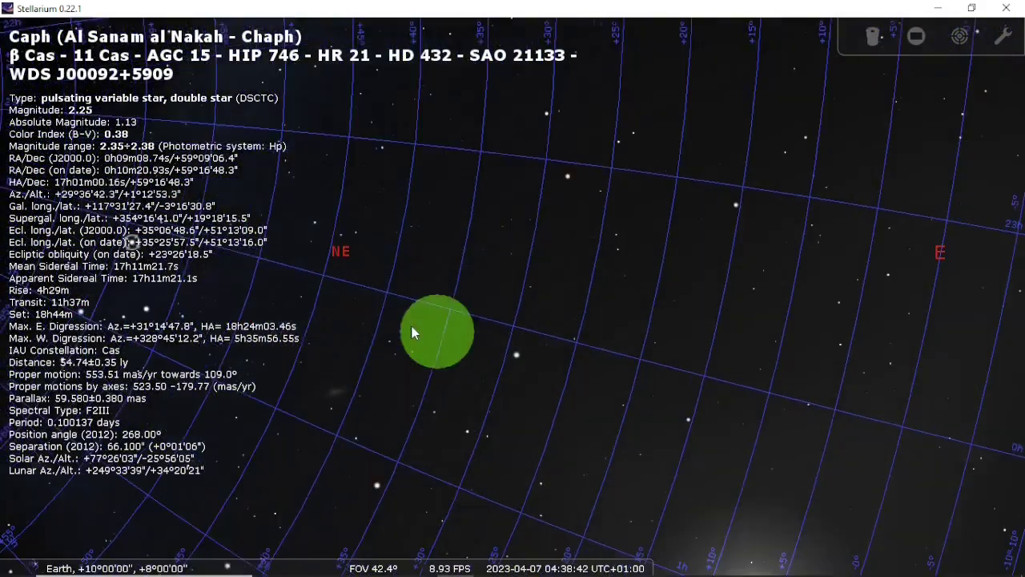
key("Right")
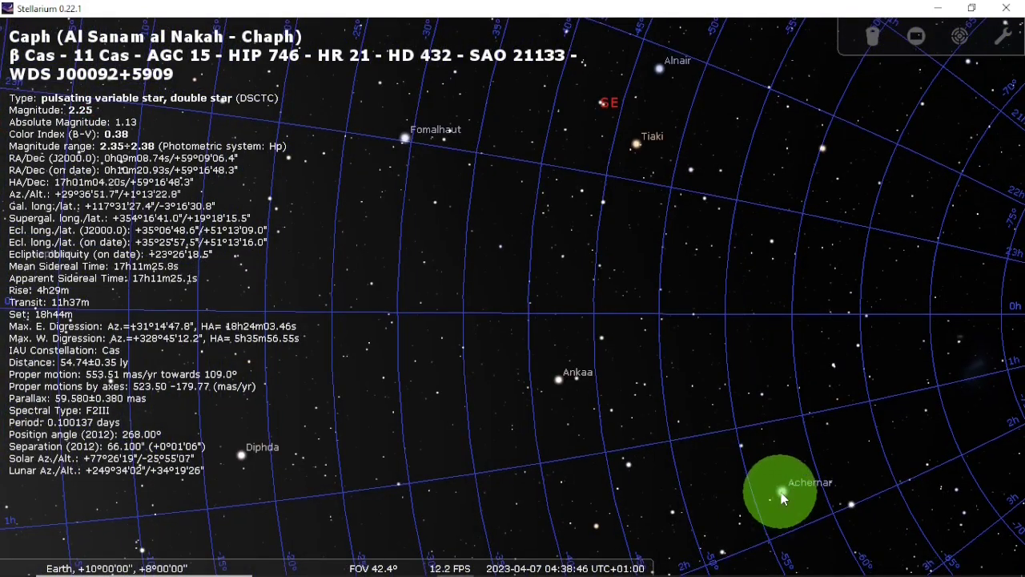
left_click(783, 494)
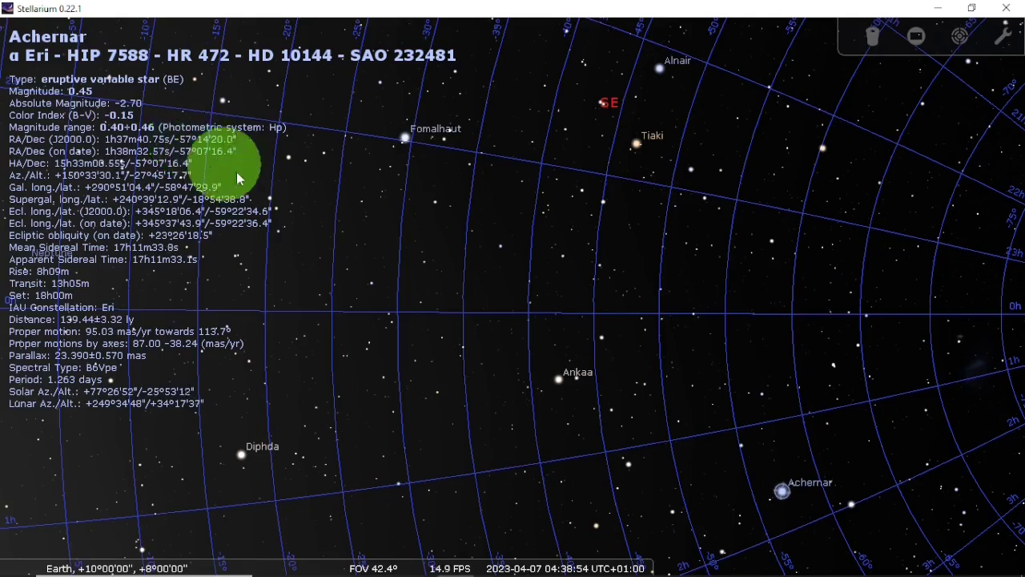
Drag the sky back until Polaris and the north point are in view
left_click_drag(749, 443, 403, 375)
left_click_drag(466, 349, 659, 350)
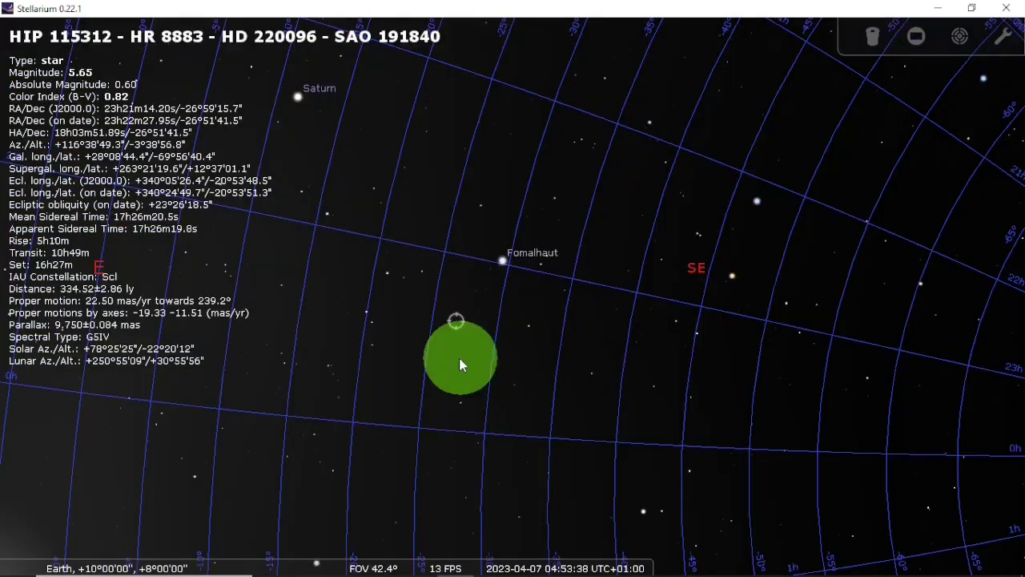
left_click_drag(597, 392, 721, 395)
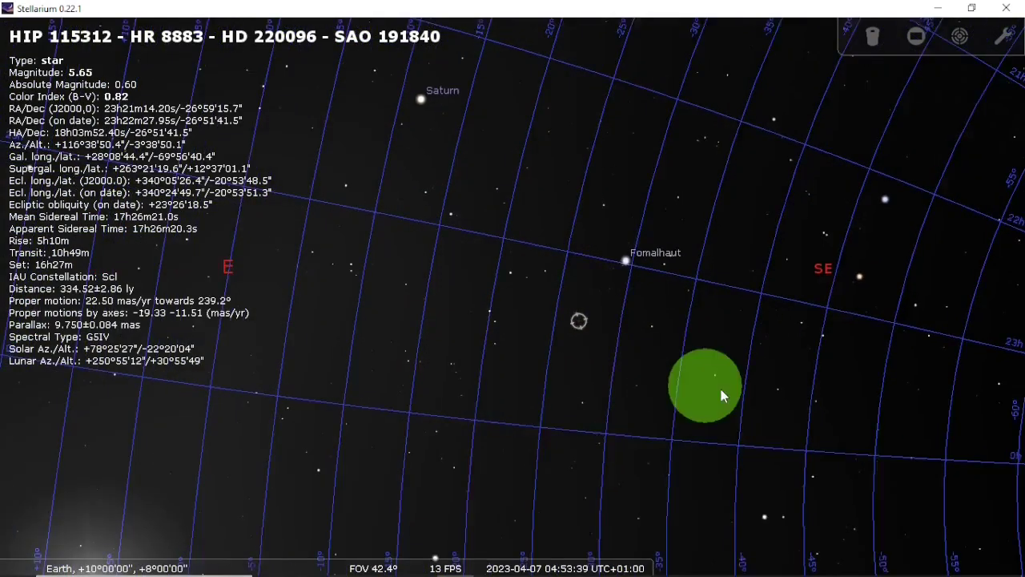
left_click_drag(416, 389, 753, 366)
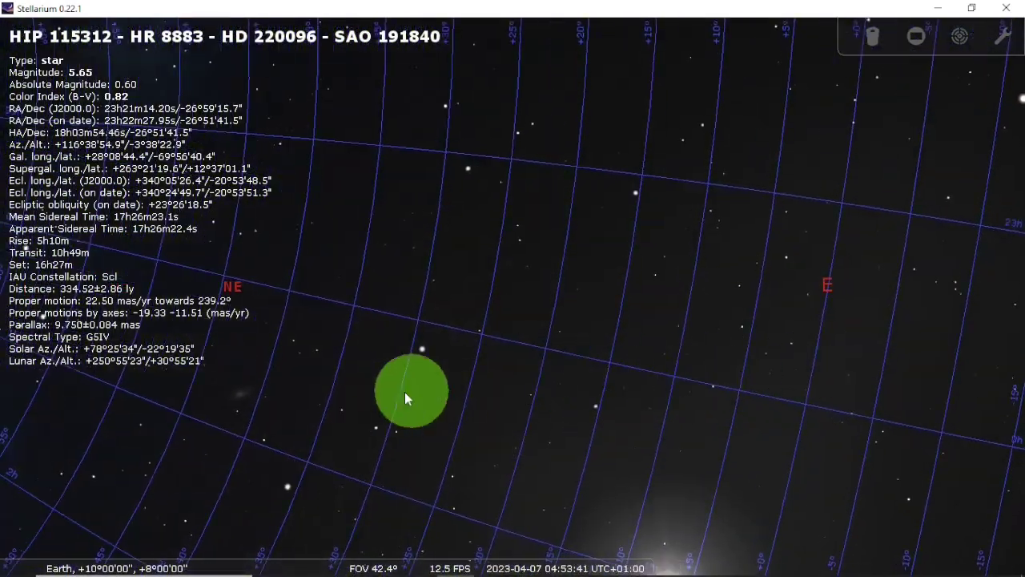
left_click_drag(405, 392, 715, 396)
left_click_drag(356, 384, 708, 408)
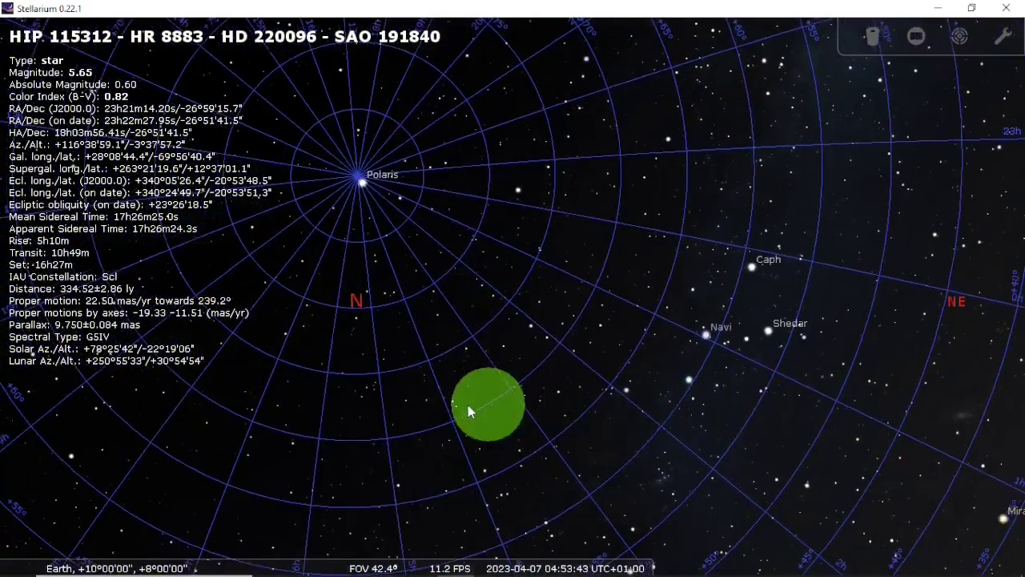
left_click_drag(468, 404, 521, 393)
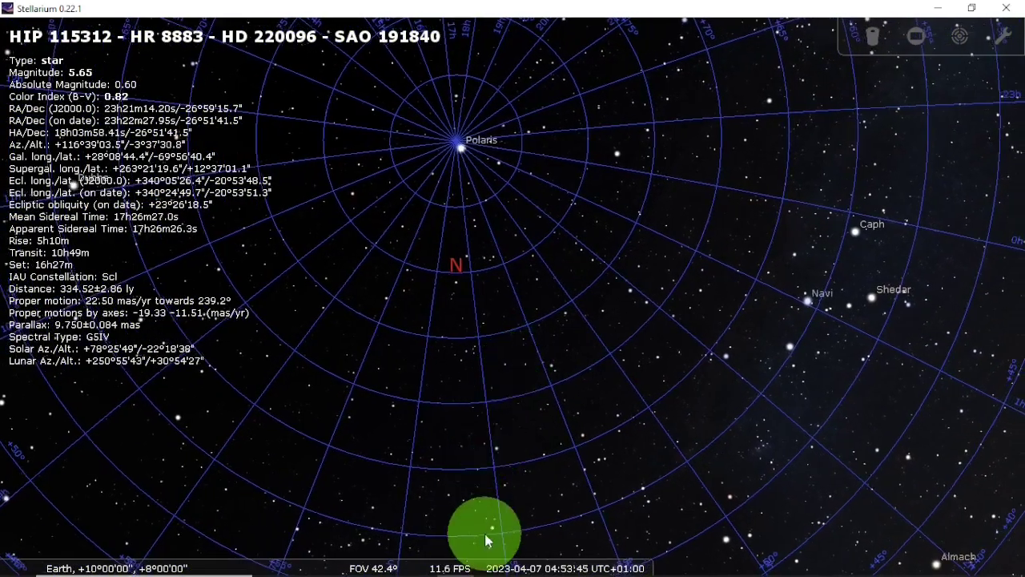
mouse_move(396, 551)
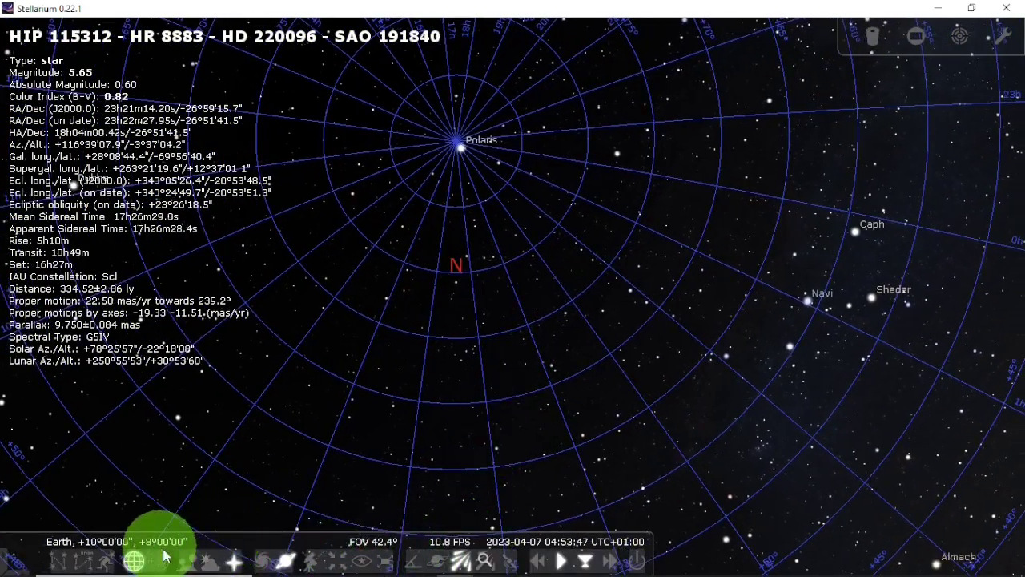
Show the ground again and reframe around Polaris at a wider 30.3° field
left_click(186, 563)
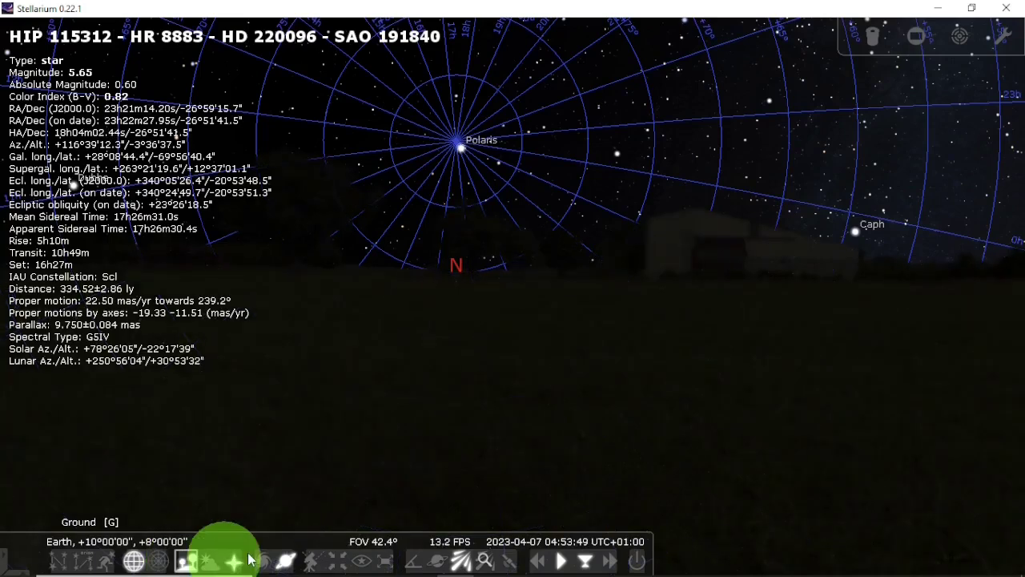
mouse_move(569, 421)
left_mouse_down()
mouse_move(529, 486)
mouse_move(536, 447)
mouse_move(552, 459)
mouse_move(604, 432)
mouse_move(557, 343)
left_mouse_up()
scroll(592, 309, "up", 1)
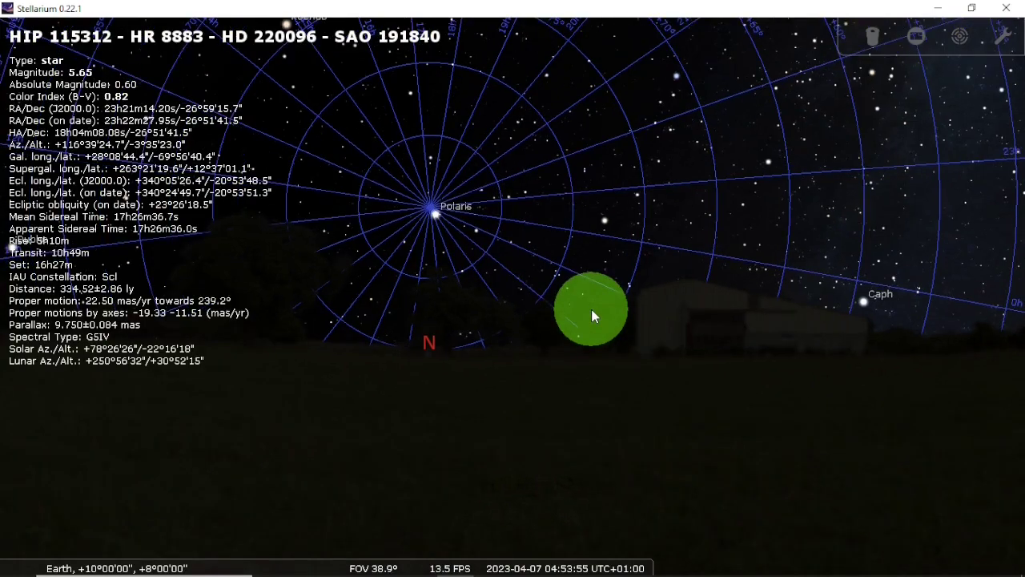
scroll(592, 309, "up", 4)
mouse_move(594, 314)
left_mouse_down()
mouse_move(540, 323)
mouse_move(614, 360)
mouse_move(674, 364)
mouse_move(704, 320)
mouse_move(680, 346)
mouse_move(616, 471)
mouse_move(621, 499)
mouse_move(602, 516)
mouse_move(601, 539)
mouse_move(625, 555)
mouse_move(641, 551)
left_mouse_up()
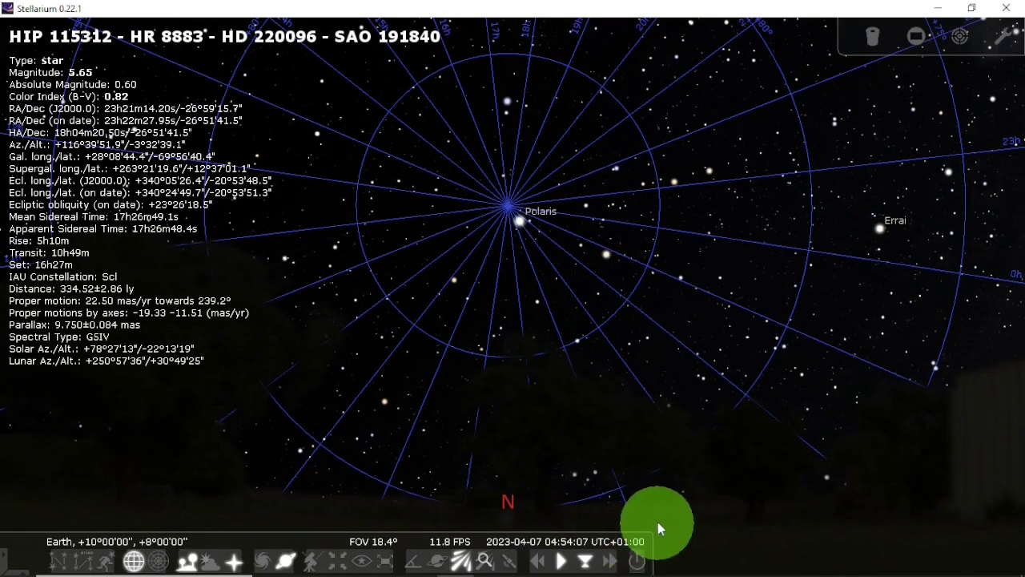
scroll(666, 507, "down", 3)
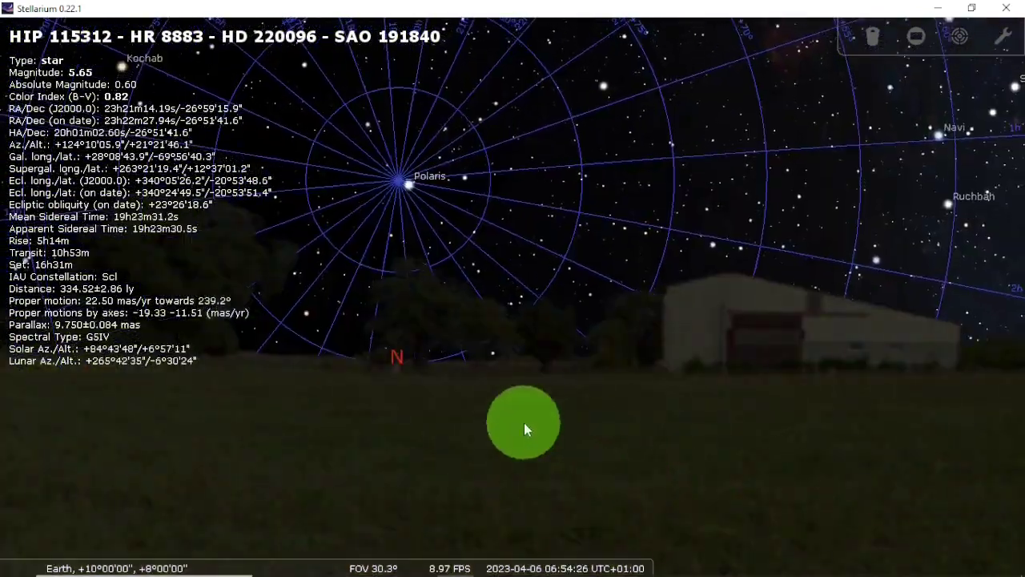
Pan from Polaris around through the southeast to face south toward Miaplacidus and Avior
mouse_move(524, 424)
left_mouse_down()
mouse_move(671, 497)
mouse_move(756, 508)
mouse_move(545, 488)
mouse_move(727, 492)
mouse_move(569, 482)
mouse_move(739, 347)
mouse_move(721, 110)
mouse_move(755, 331)
mouse_move(846, 491)
mouse_move(630, 492)
mouse_move(817, 489)
mouse_move(702, 483)
mouse_move(695, 459)
mouse_move(926, 453)
mouse_move(639, 451)
mouse_move(849, 460)
mouse_move(657, 460)
mouse_move(752, 463)
mouse_move(773, 456)
mouse_move(549, 456)
mouse_move(830, 454)
mouse_move(556, 446)
mouse_move(842, 453)
mouse_move(611, 446)
mouse_move(648, 461)
mouse_move(914, 472)
mouse_move(727, 468)
mouse_move(853, 445)
left_mouse_up()
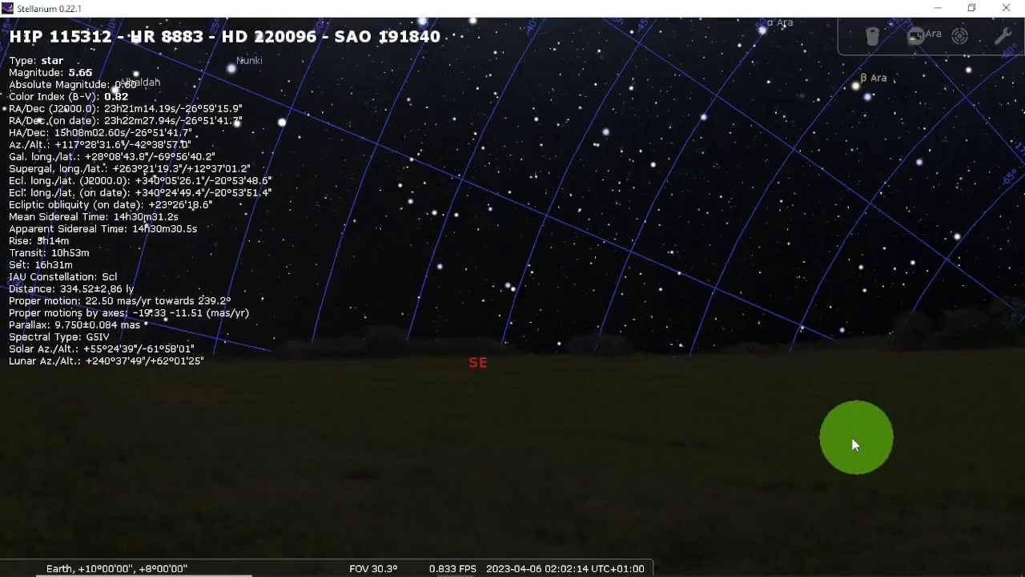
mouse_move(730, 453)
left_mouse_down()
mouse_move(669, 453)
mouse_move(788, 440)
mouse_move(762, 446)
left_mouse_up()
mouse_move(663, 447)
left_mouse_down()
mouse_move(897, 421)
mouse_move(698, 418)
mouse_move(712, 416)
mouse_move(734, 351)
mouse_move(655, 331)
mouse_move(673, 313)
mouse_move(657, 317)
mouse_move(681, 325)
left_mouse_up()
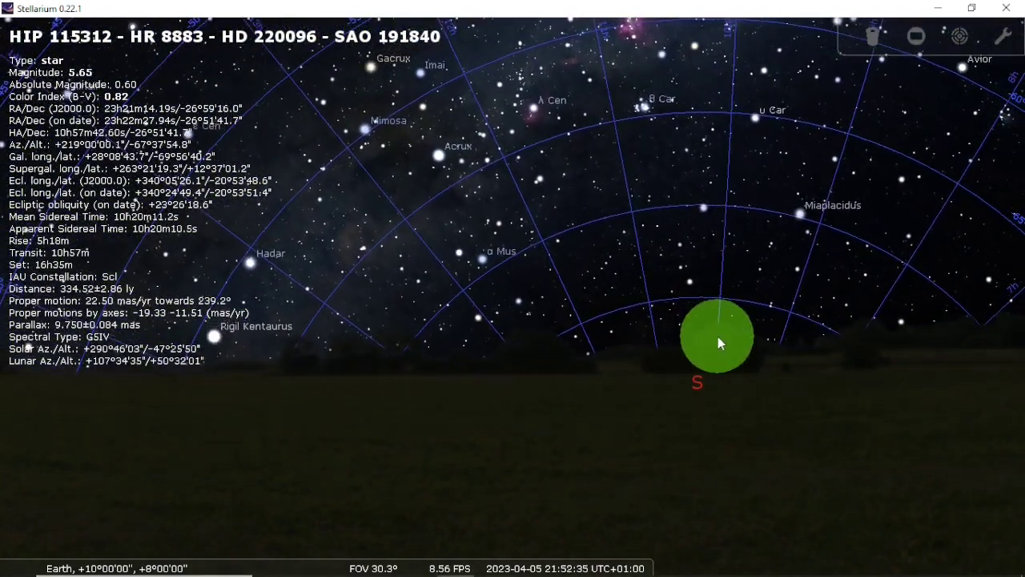
mouse_move(718, 343)
left_mouse_down("ctrl")
mouse_move(709, 359)
mouse_move(758, 341)
mouse_move(746, 315)
mouse_move(784, 331)
mouse_move(682, 378)
left_mouse_up("ctrl")
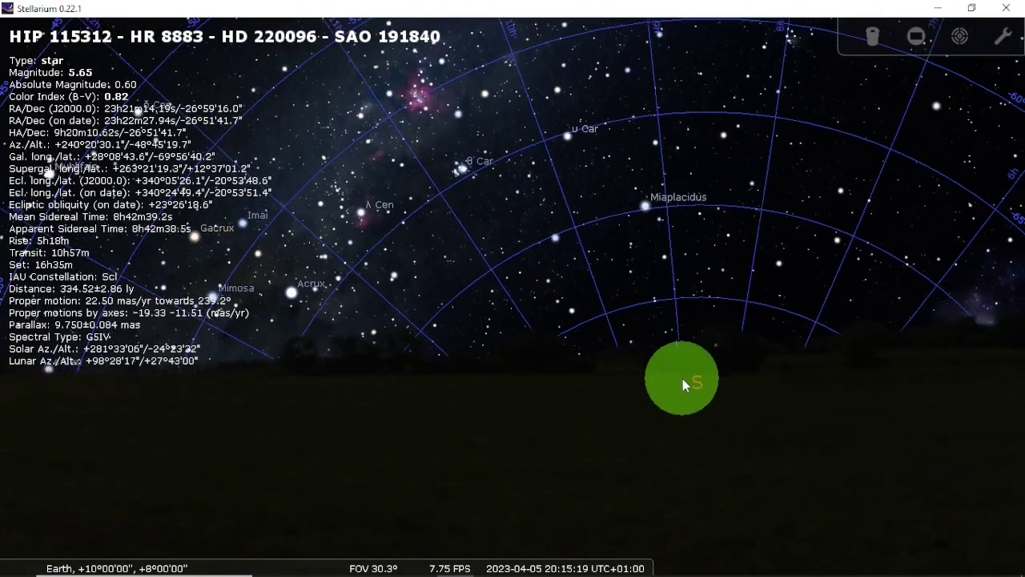
left_click_drag(503, 463, 233, 569, "ctrl")
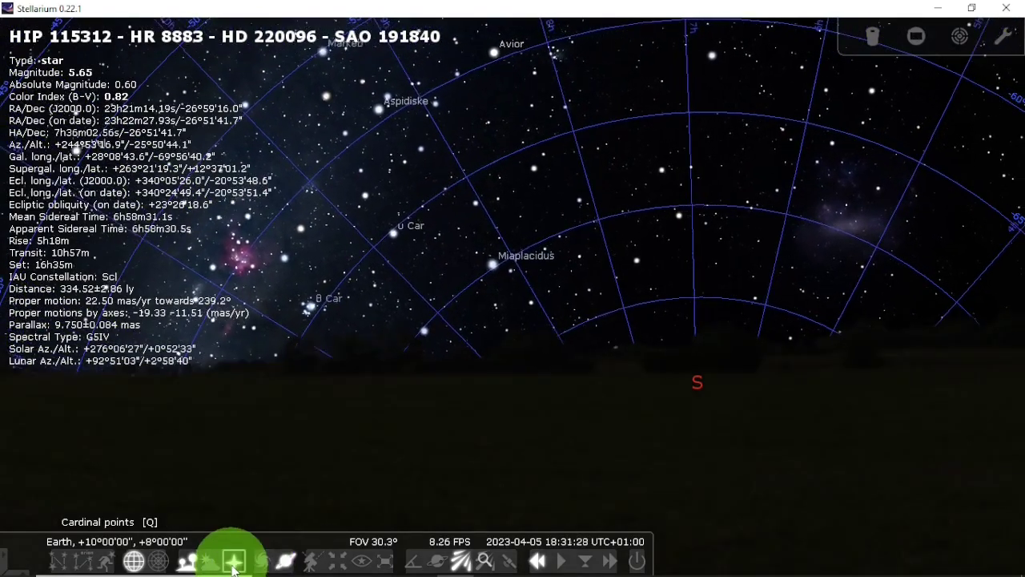
Hide the ground, pan the sky back north to Polaris, then restore the landscape
left_click(186, 560)
left_click_drag(183, 556, 384, 451, "ctrl")
left_click(197, 561)
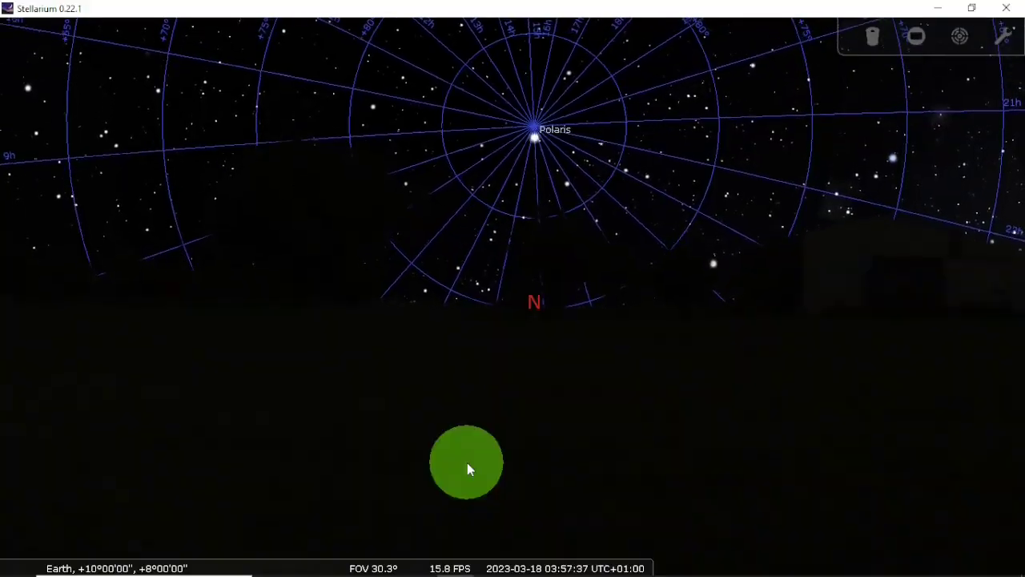
mouse_move(255, 564)
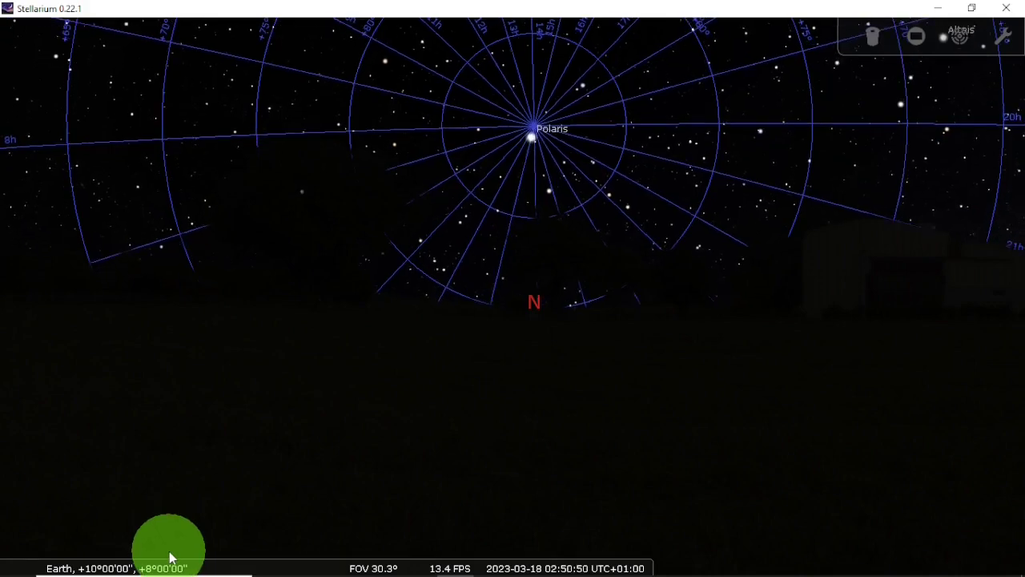
mouse_move(180, 556)
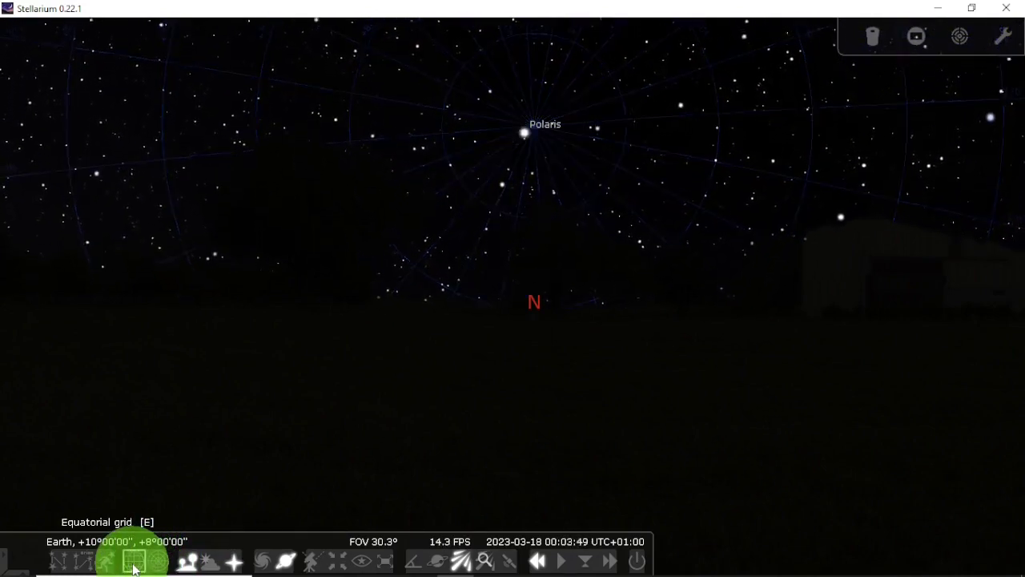
Swap the equatorial grid for the azimuthal grid, zoom out to about 70°, and tilt upward
left_click(135, 567)
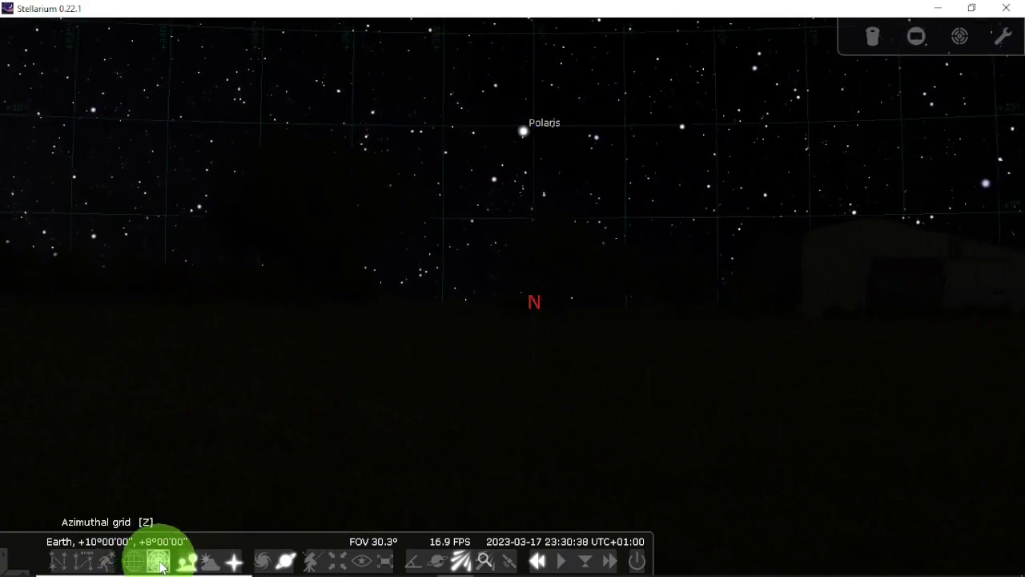
scroll(423, 436, "down", 5)
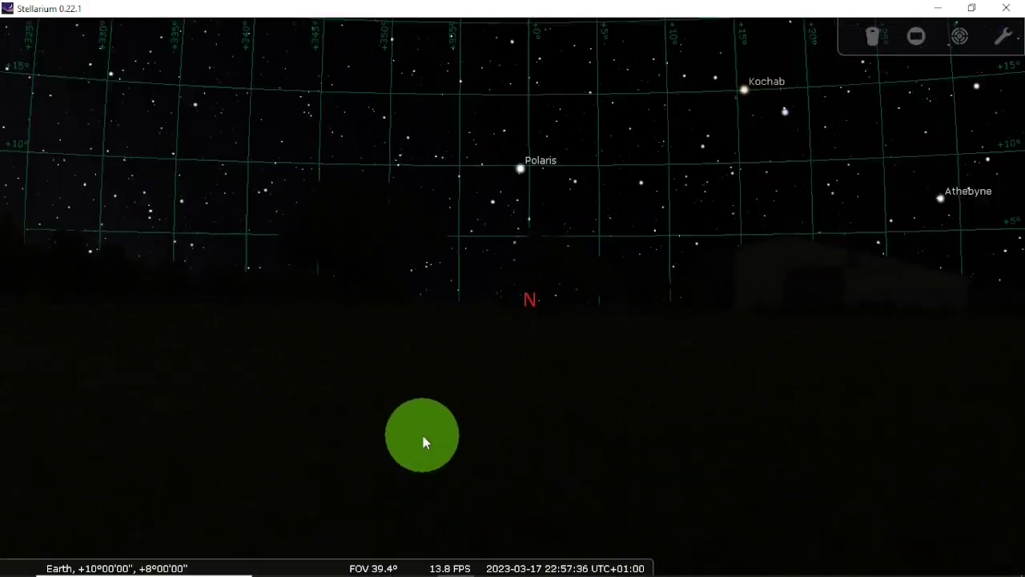
mouse_move(503, 424)
left_mouse_down()
mouse_move(449, 418)
mouse_move(481, 389)
mouse_move(508, 529)
mouse_move(514, 463)
mouse_move(526, 460)
mouse_move(609, 561)
mouse_move(616, 384)
mouse_move(654, 552)
mouse_move(666, 561)
mouse_move(612, 335)
mouse_move(647, 400)
mouse_move(671, 386)
mouse_move(679, 360)
mouse_move(662, 316)
mouse_move(684, 445)
mouse_move(693, 355)
mouse_move(716, 534)
mouse_move(607, 217)
mouse_move(554, 288)
mouse_move(311, 175)
mouse_move(277, 300)
mouse_move(613, 481)
mouse_move(652, 457)
left_mouse_up()
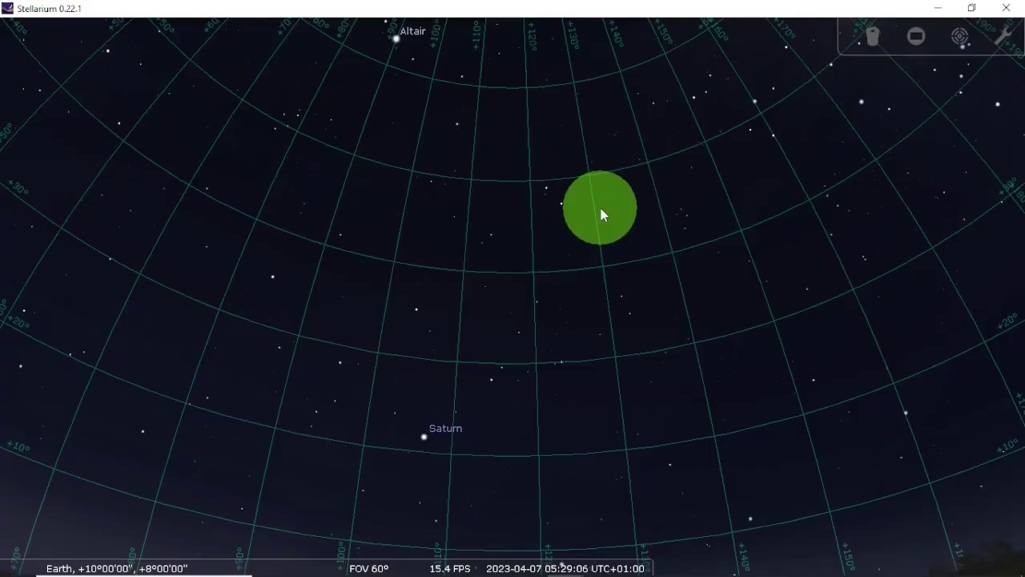
Pan and tilt the view along the northern to northeastern horizon, briefly bringing Deneb in
mouse_move(601, 213)
left_mouse_down()
mouse_move(608, 206)
mouse_move(732, 560)
mouse_move(721, 526)
mouse_move(573, 311)
mouse_move(512, 243)
mouse_move(356, 281)
left_mouse_up()
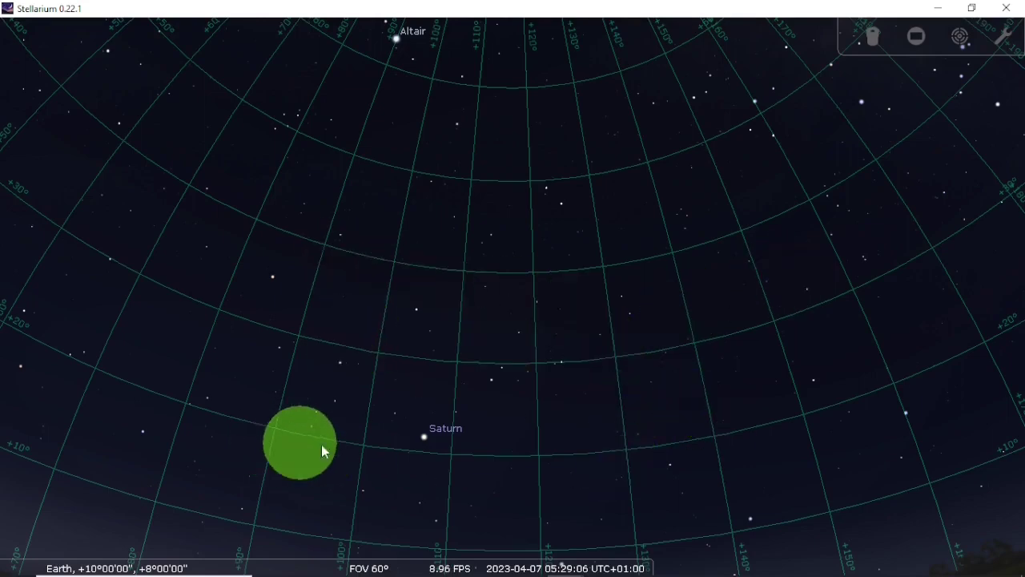
mouse_move(659, 473)
left_mouse_down()
mouse_move(675, 321)
mouse_move(728, 554)
mouse_move(714, 350)
mouse_move(744, 264)
mouse_move(694, 347)
mouse_move(425, 502)
mouse_move(643, 476)
mouse_move(702, 449)
left_mouse_up()
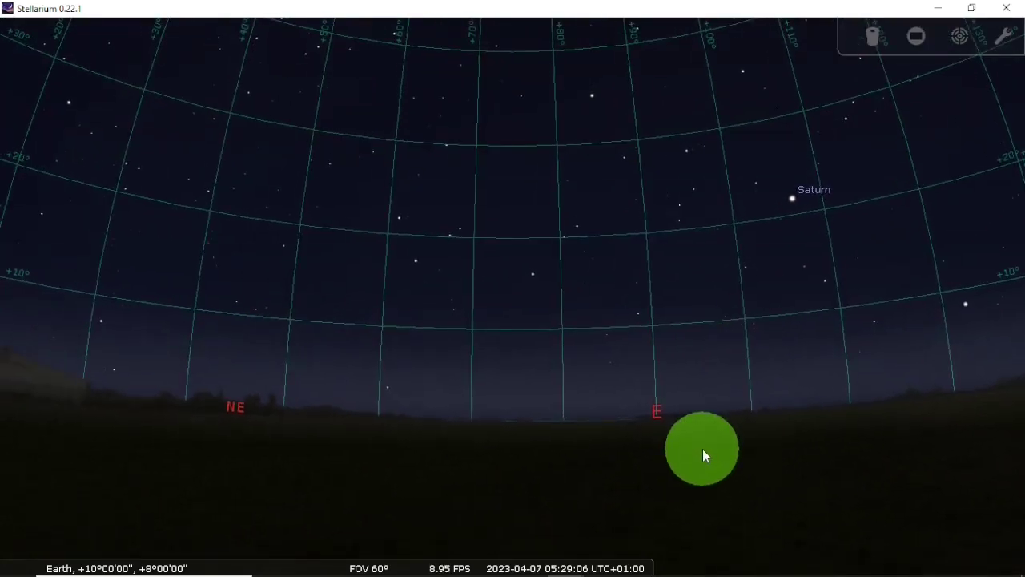
mouse_move(703, 448)
left_mouse_down()
mouse_move(652, 474)
mouse_move(414, 481)
mouse_move(664, 481)
mouse_move(733, 466)
mouse_move(458, 481)
mouse_move(531, 463)
mouse_move(604, 193)
mouse_move(592, 360)
mouse_move(396, 453)
mouse_move(402, 337)
left_mouse_up()
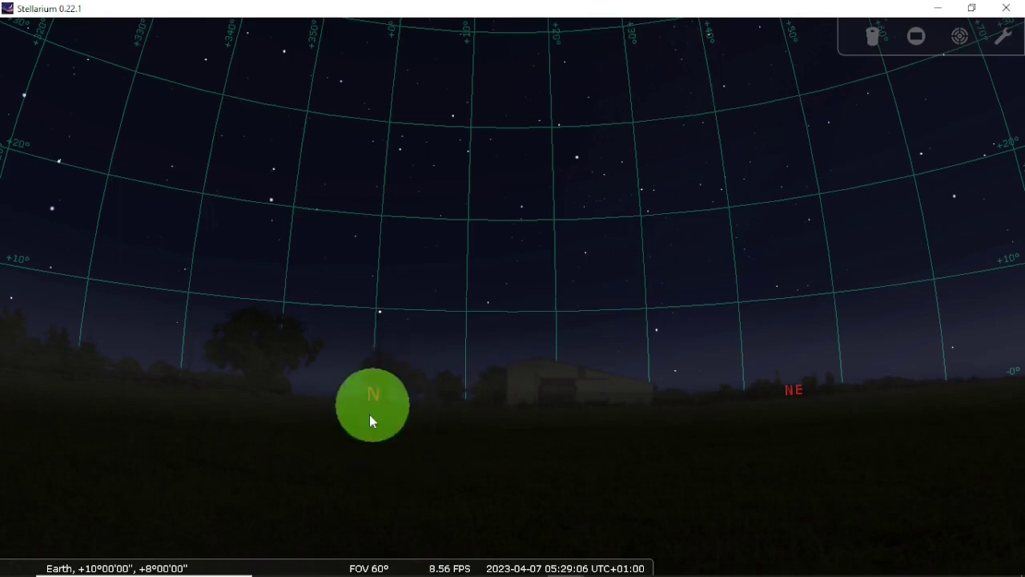
mouse_move(369, 414)
left_mouse_down()
mouse_move(374, 328)
mouse_move(451, 514)
mouse_move(579, 500)
mouse_move(521, 422)
mouse_move(556, 394)
mouse_move(663, 412)
mouse_move(551, 410)
left_mouse_up()
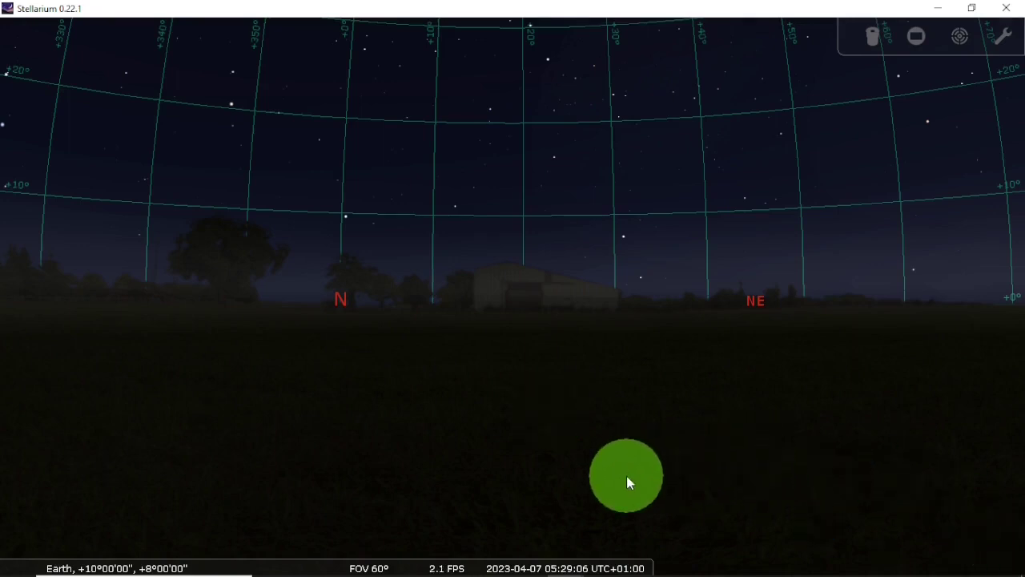
left_click_drag(681, 452, 723, 485)
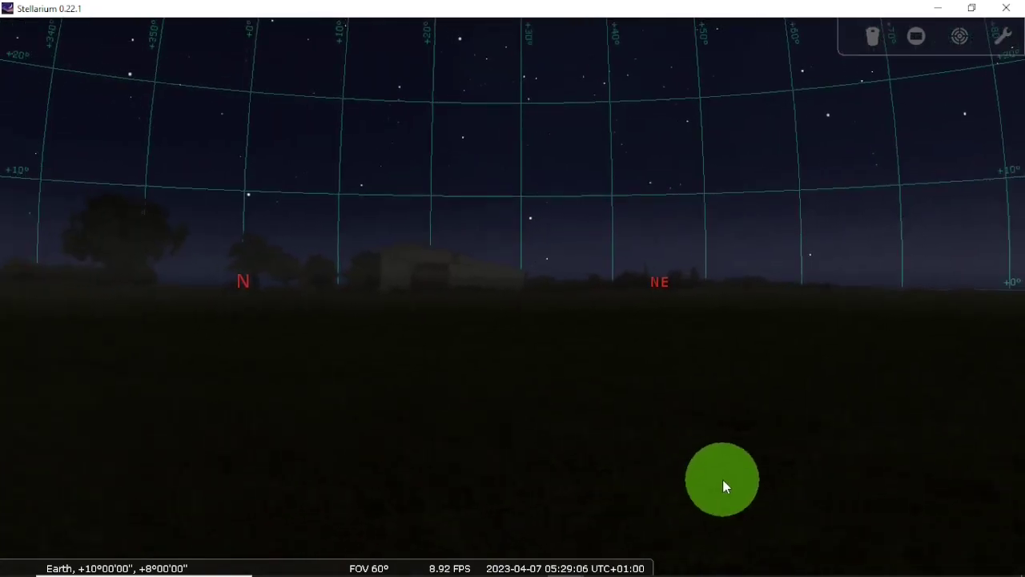
left_click_drag(513, 359, 716, 449)
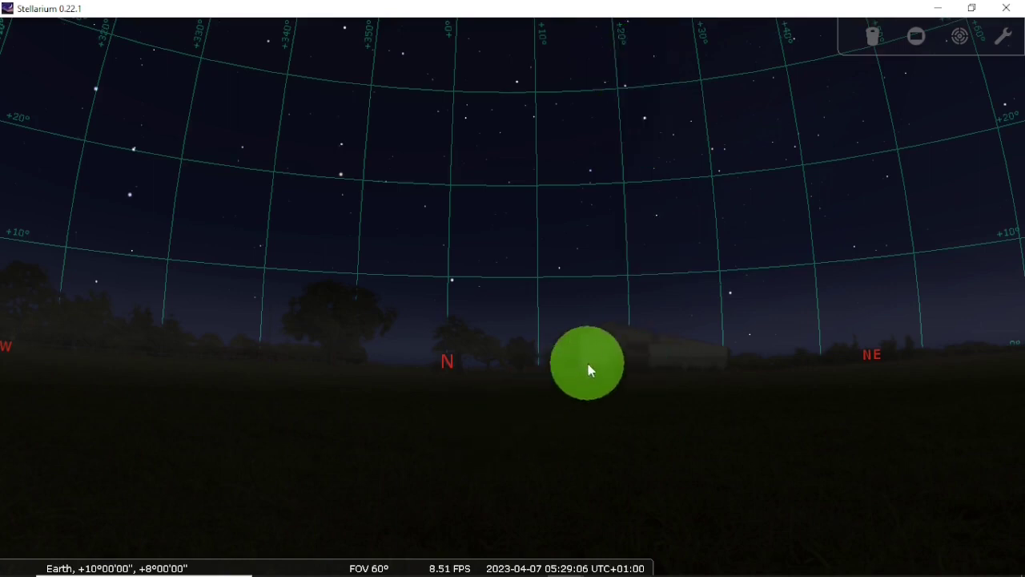
left_click_drag(587, 366, 565, 426)
left_click_drag(438, 413, 380, 367)
Sweep the view east past Saturn, through south and west, to the northwest
key("Right")
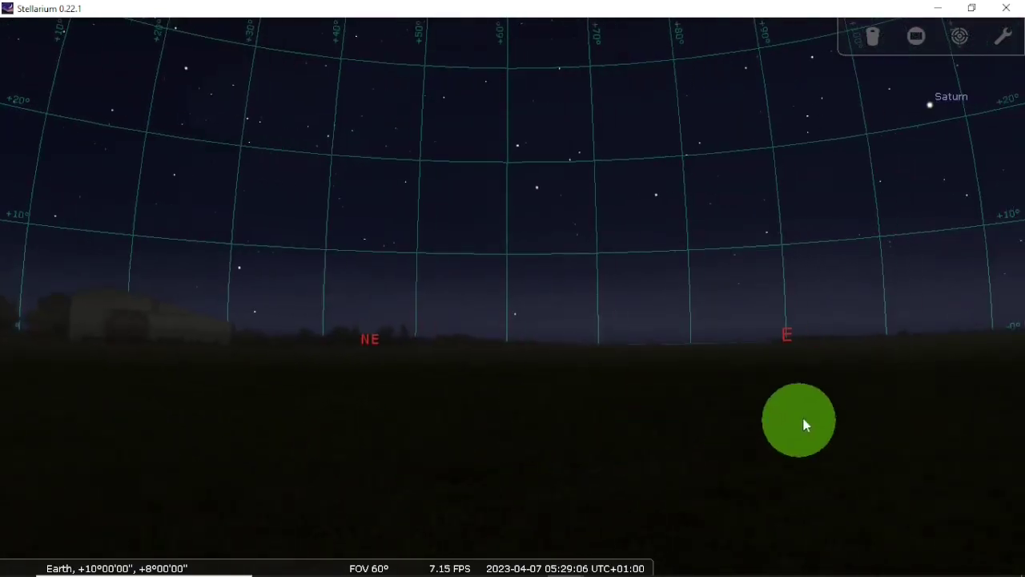
key("Right")
key("Right")
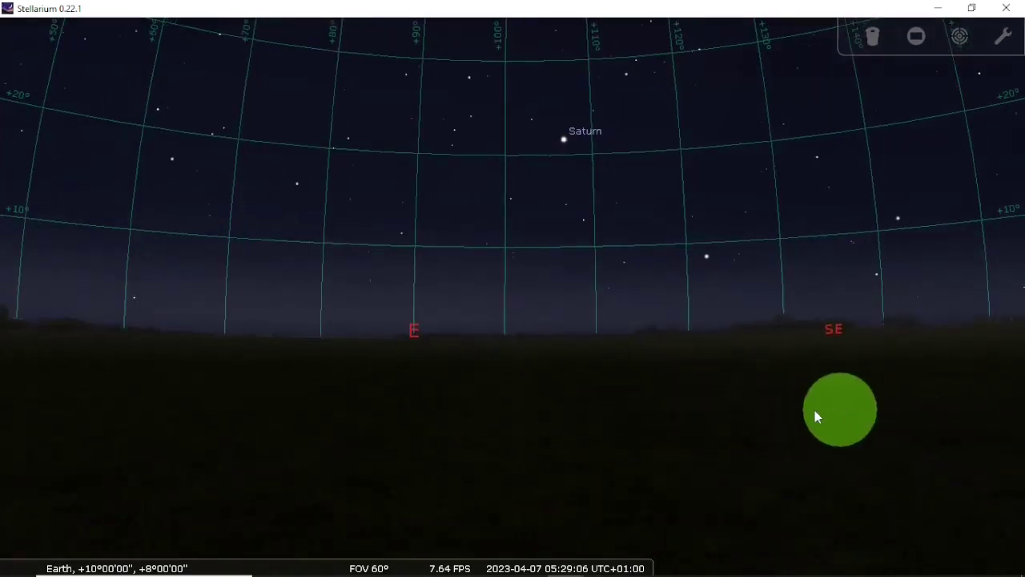
key("Right")
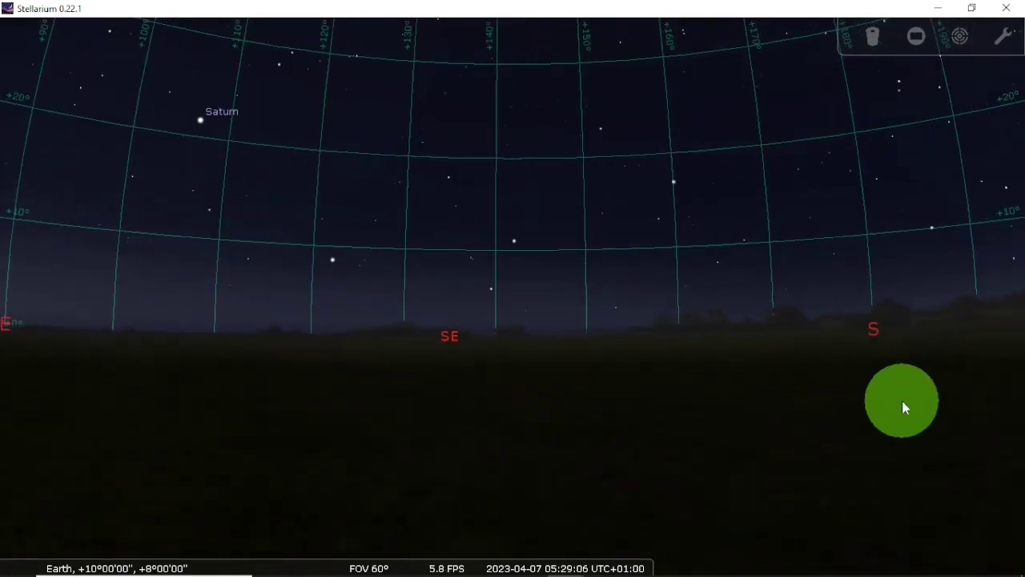
key("Right")
key("Right")
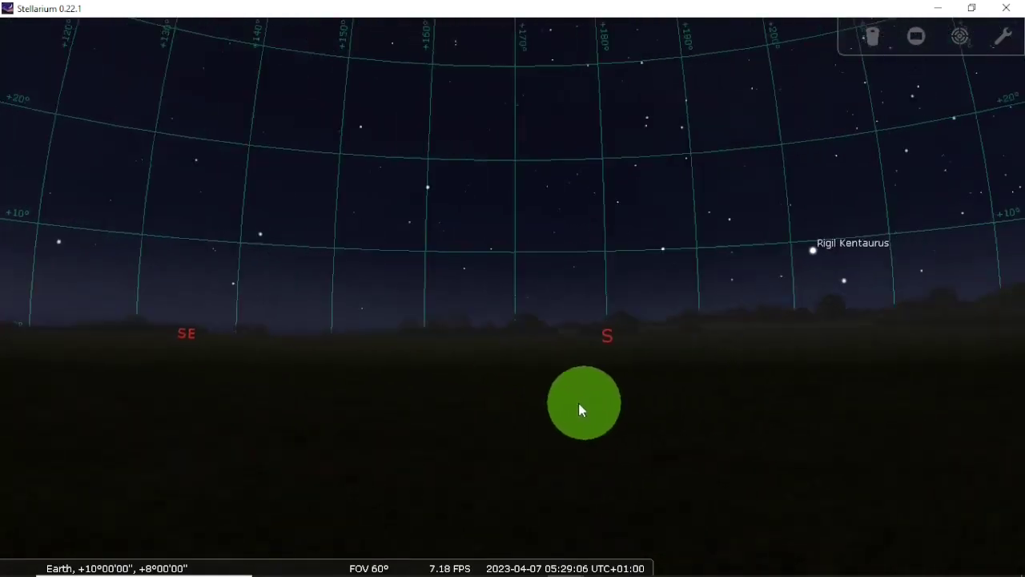
key("Right")
key("Right")
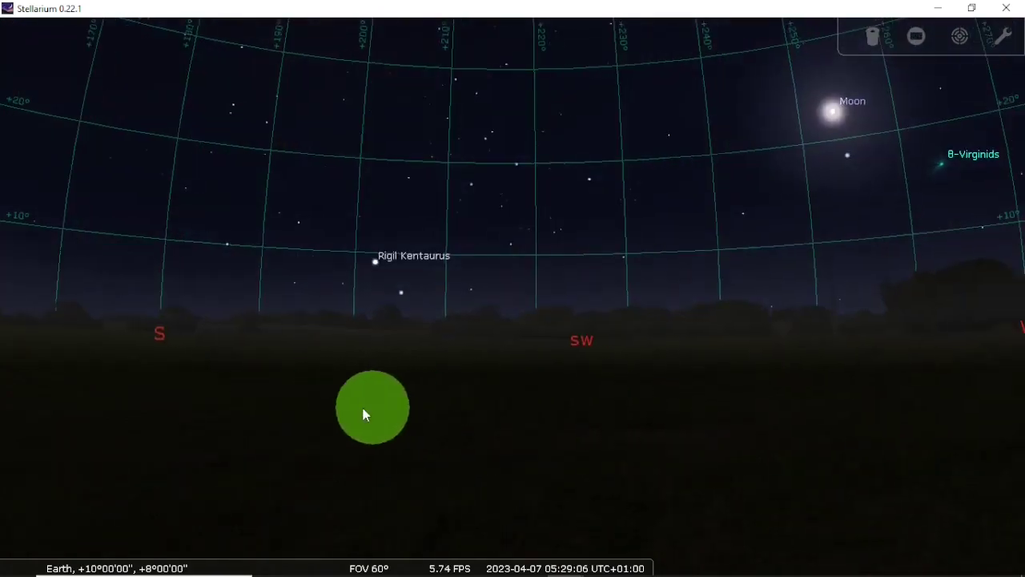
key("Right")
key("Right")
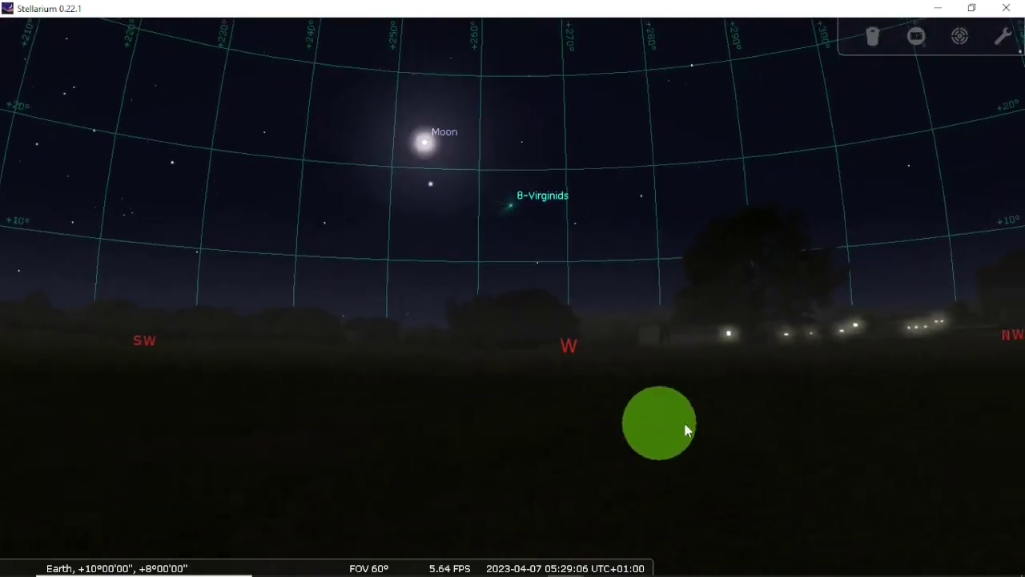
key("Right")
key("Right")
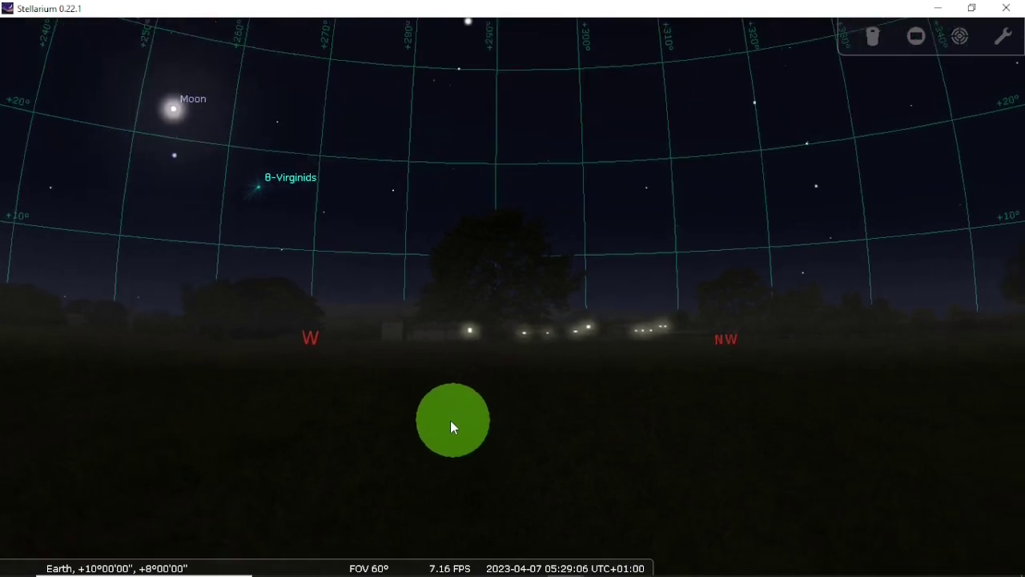
key("Right")
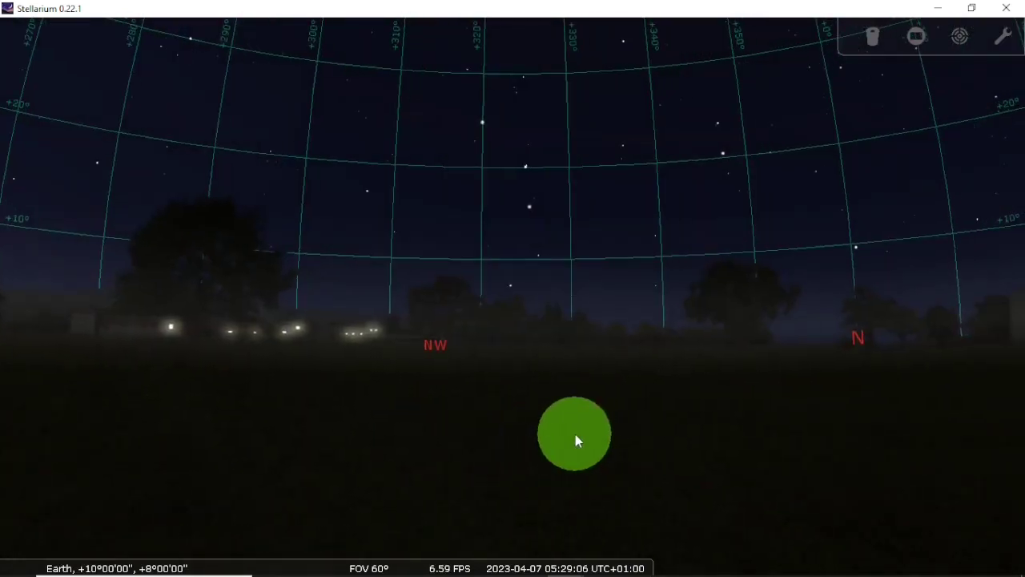
key("Left")
Pan back through north and northwest to face west toward the Moon
left_click_drag(571, 417, 258, 433)
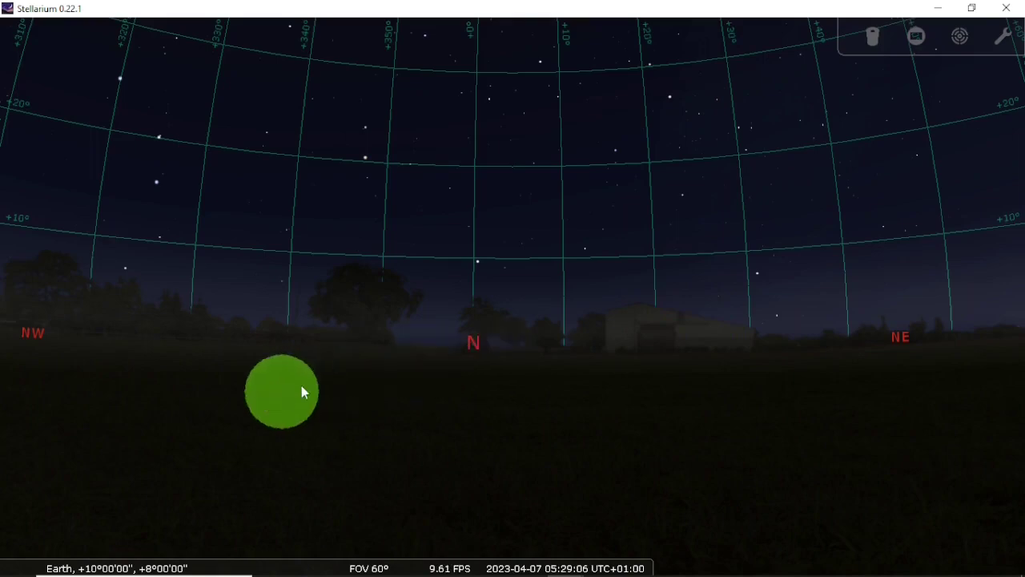
left_click_drag(300, 392, 881, 368)
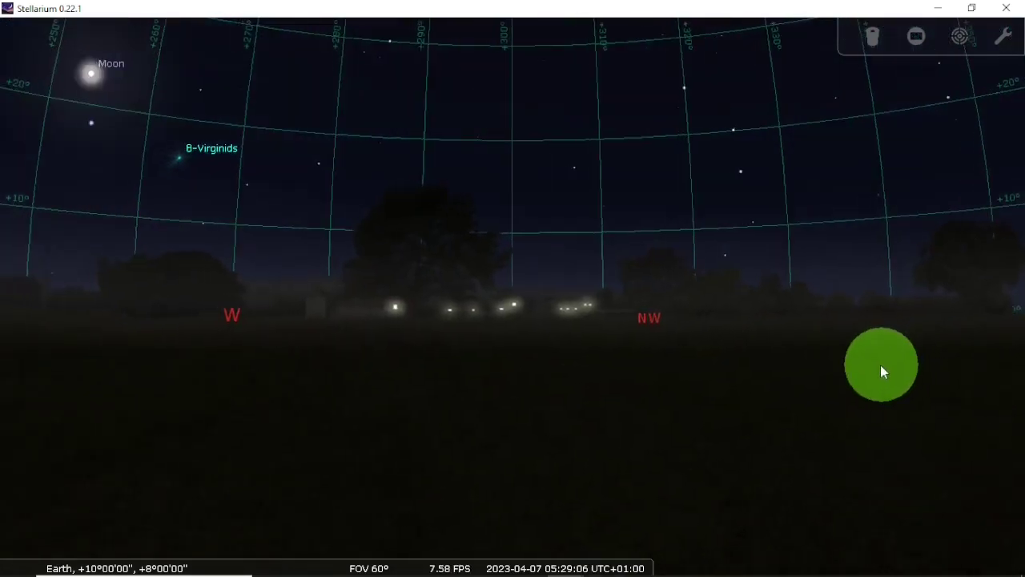
left_click_drag(424, 396, 532, 416)
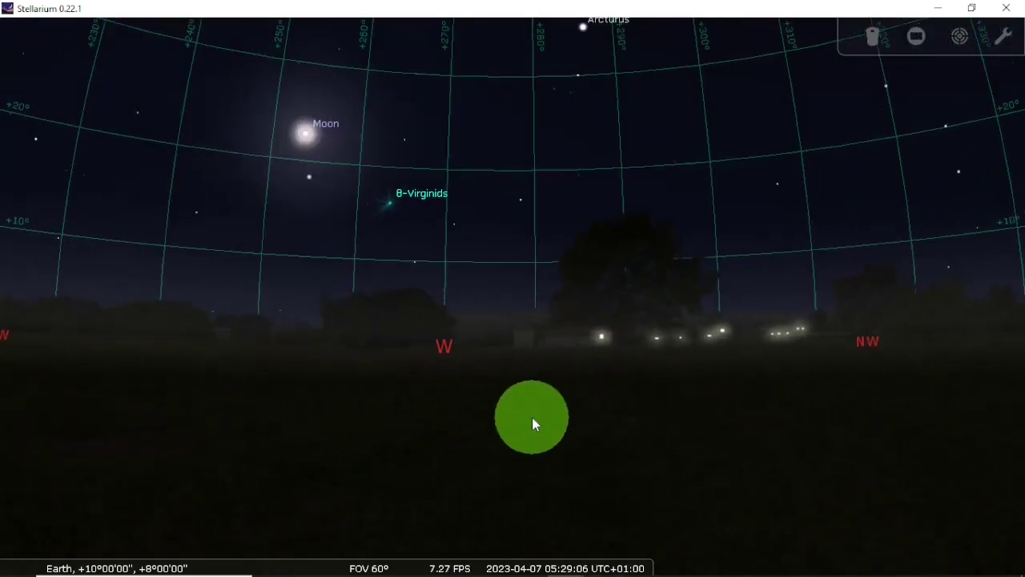
Select the Moon to list its magnitude, coordinates and rise/set times, then tilt toward the zenith
left_click(311, 137)
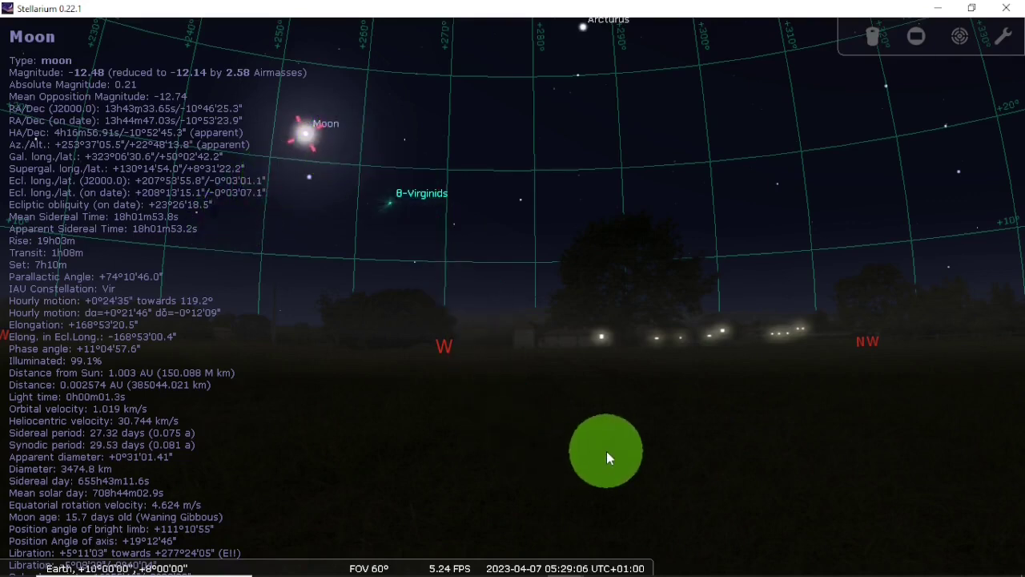
left_click_drag(473, 450, 364, 458)
key("Right")
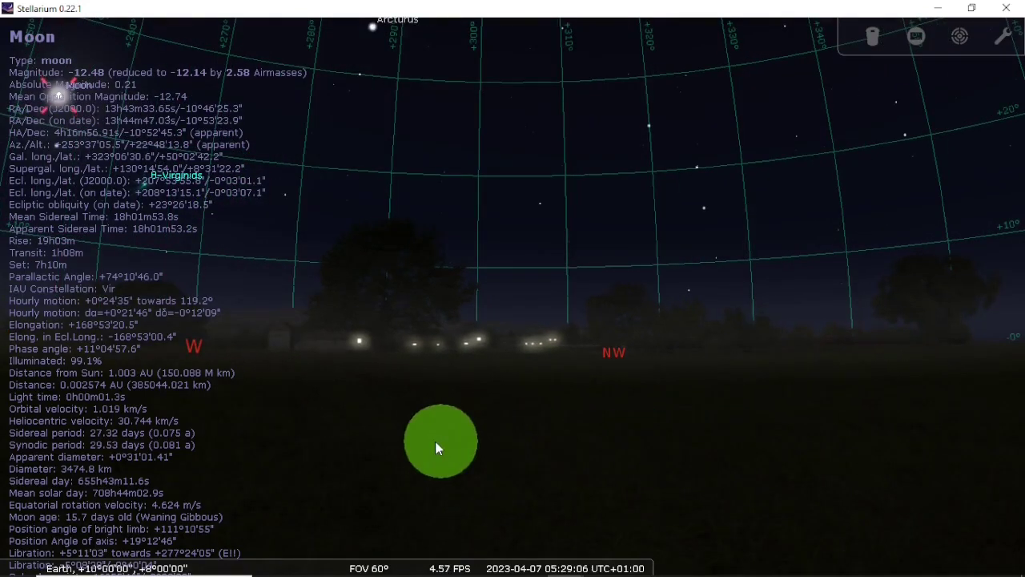
key("Right")
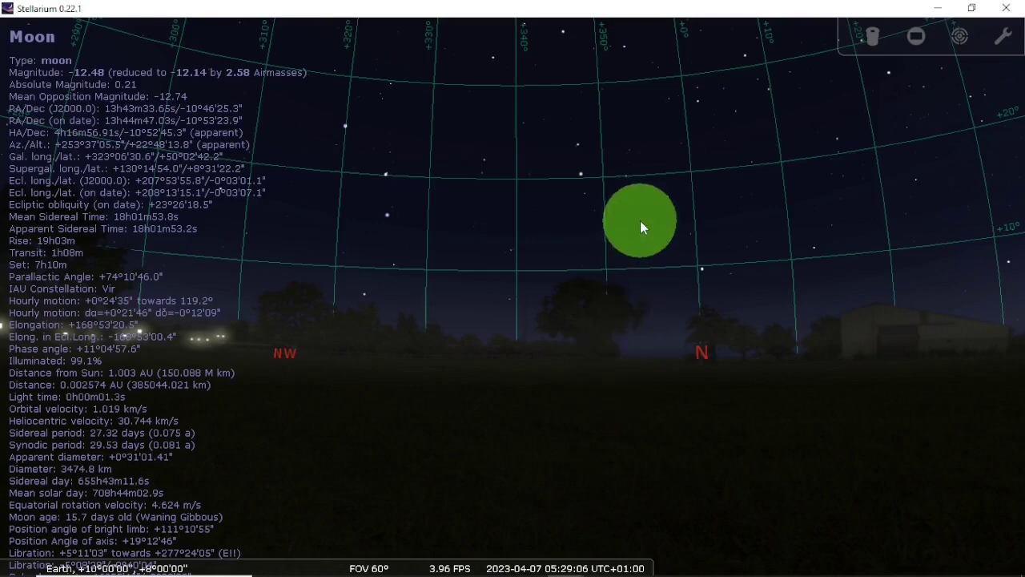
left_click_drag(649, 286, 661, 455)
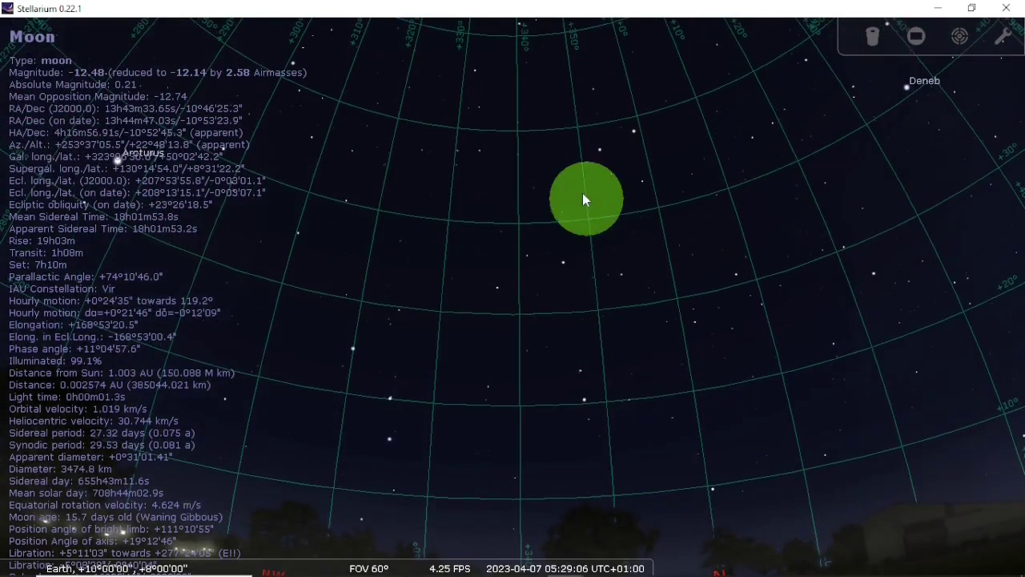
left_click_drag(614, 307, 649, 456)
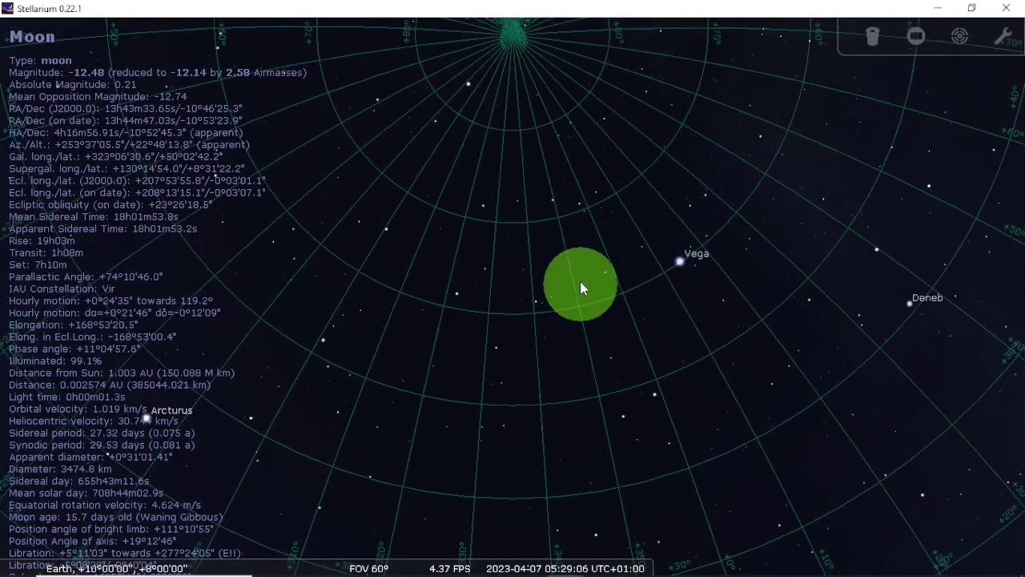
left_click_drag(602, 338, 627, 414)
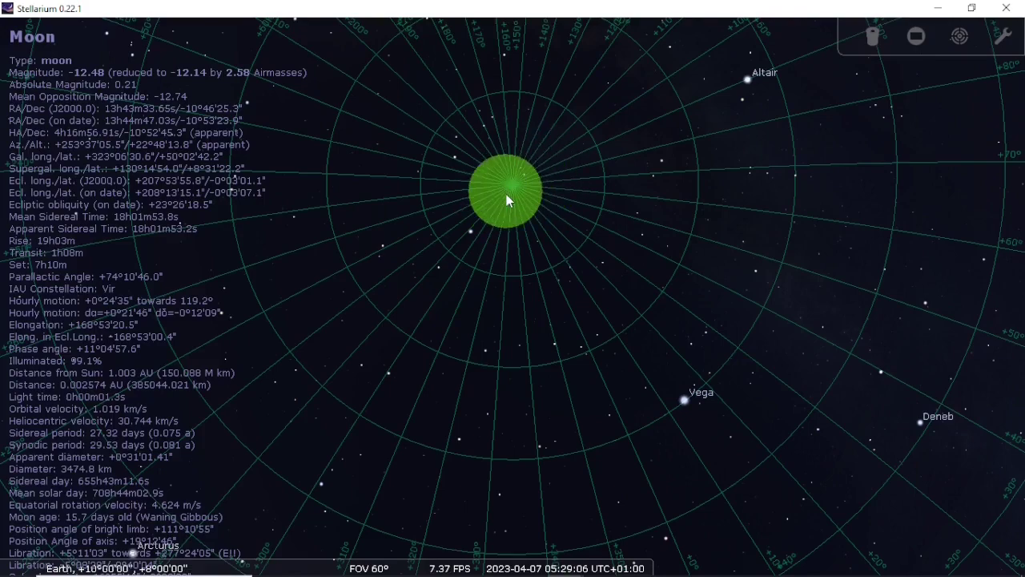
Lower the view from the zenith to the horizon, facing between south and southwest
left_click_drag(590, 376, 590, 40)
left_click_drag(516, 381, 566, 74)
key("Down")
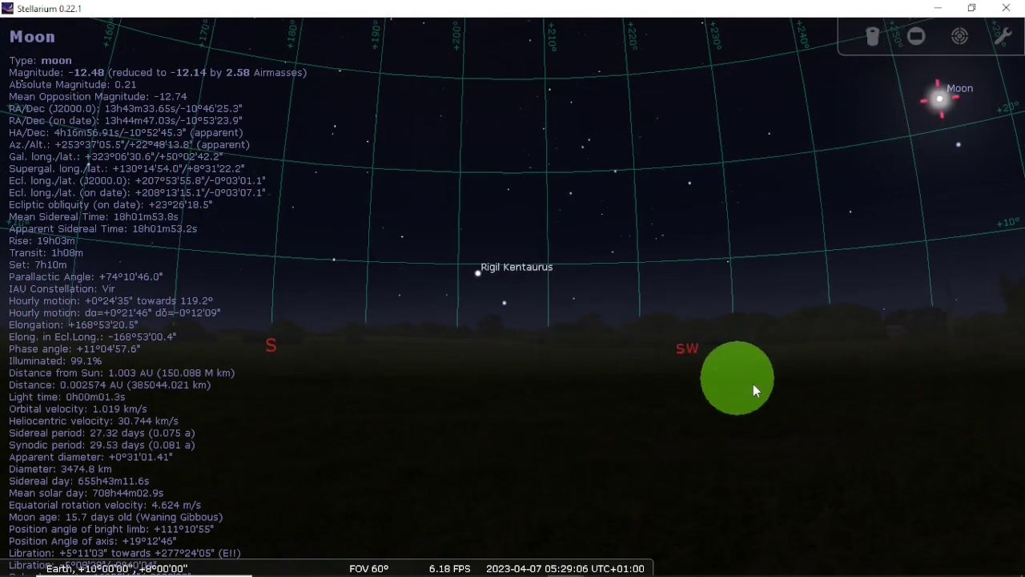
left_click_drag(665, 402, 582, 403)
key("Right")
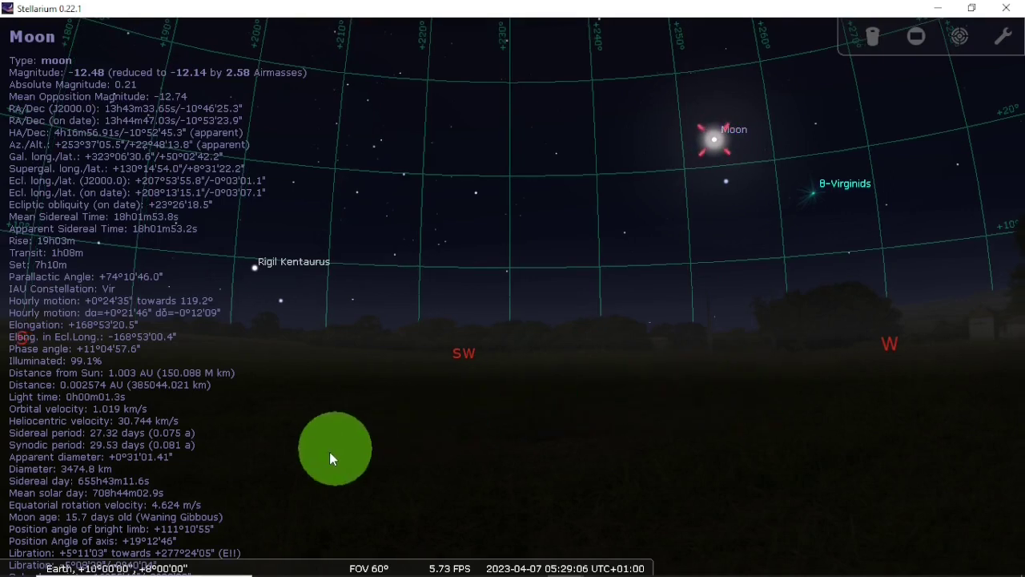
key("Left")
Deselect the Moon and overlay the equatorial grid on the azimuthal grid
right_click(556, 457)
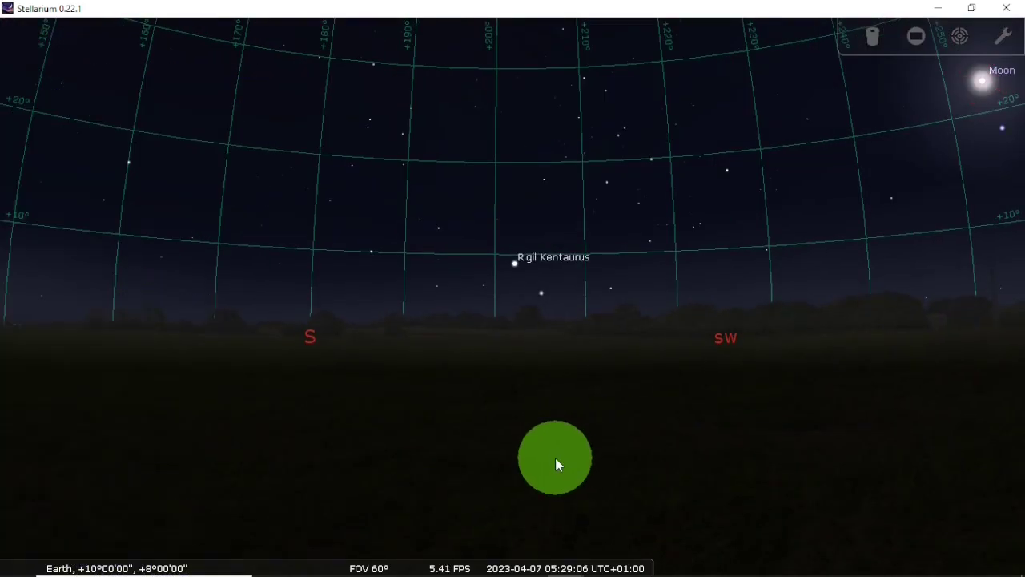
mouse_move(270, 565)
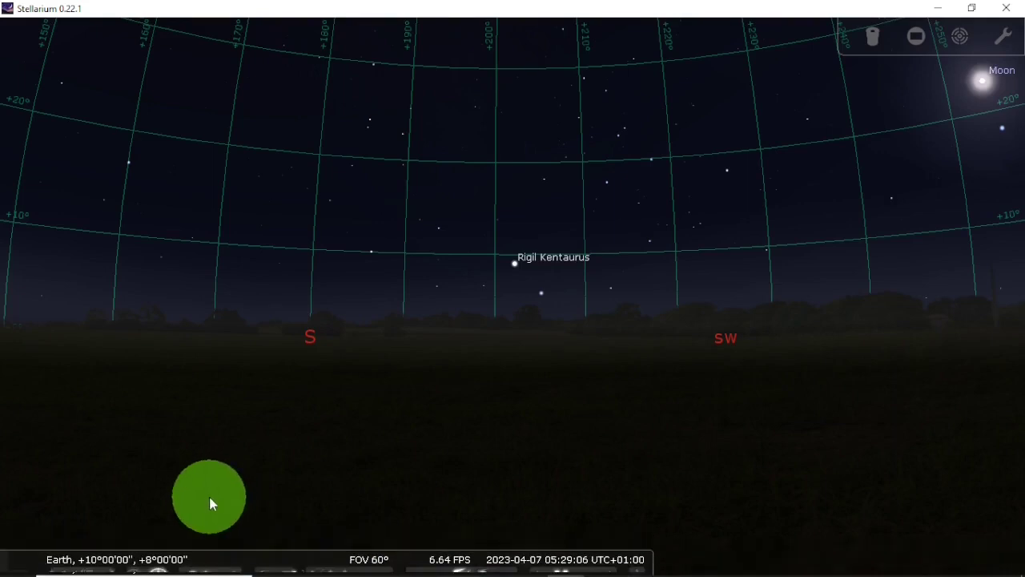
mouse_move(178, 568)
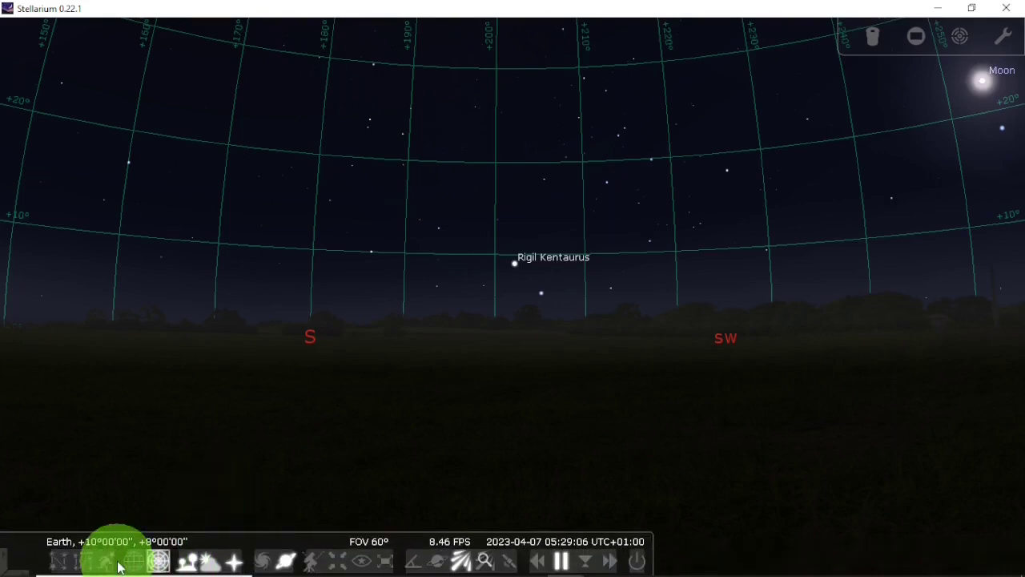
left_click(141, 561)
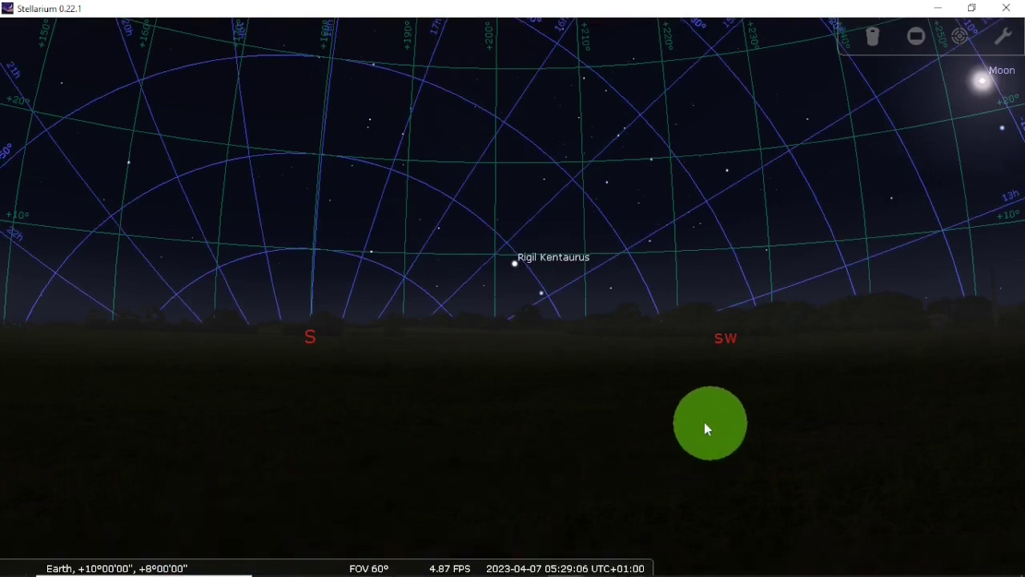
Pan west then north to center the north celestial pole above the horizon
left_click_drag(704, 422, 356, 421)
left_click_drag(692, 458, 430, 453)
left_click_drag(786, 440, 457, 444)
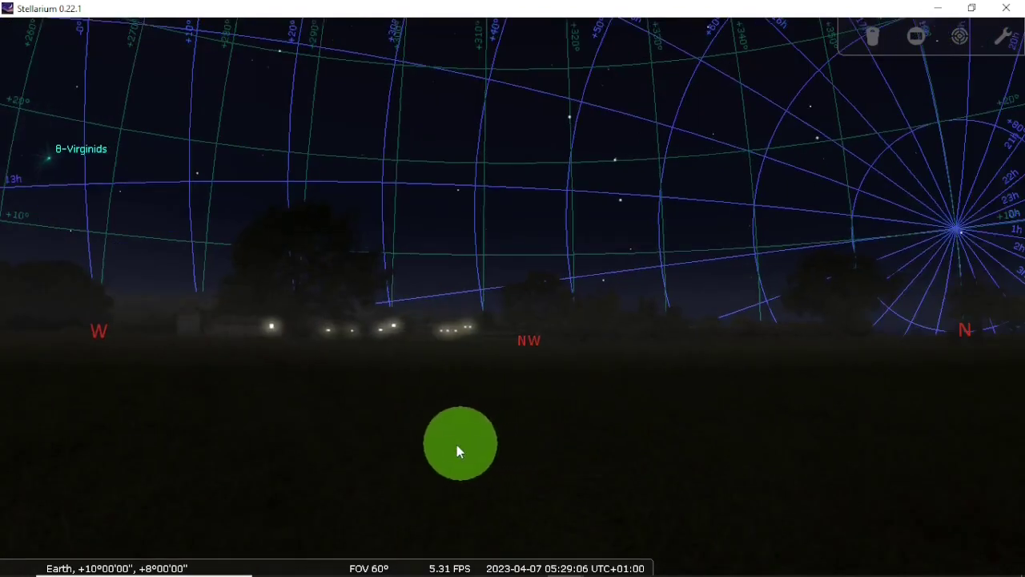
left_click_drag(721, 455, 613, 456)
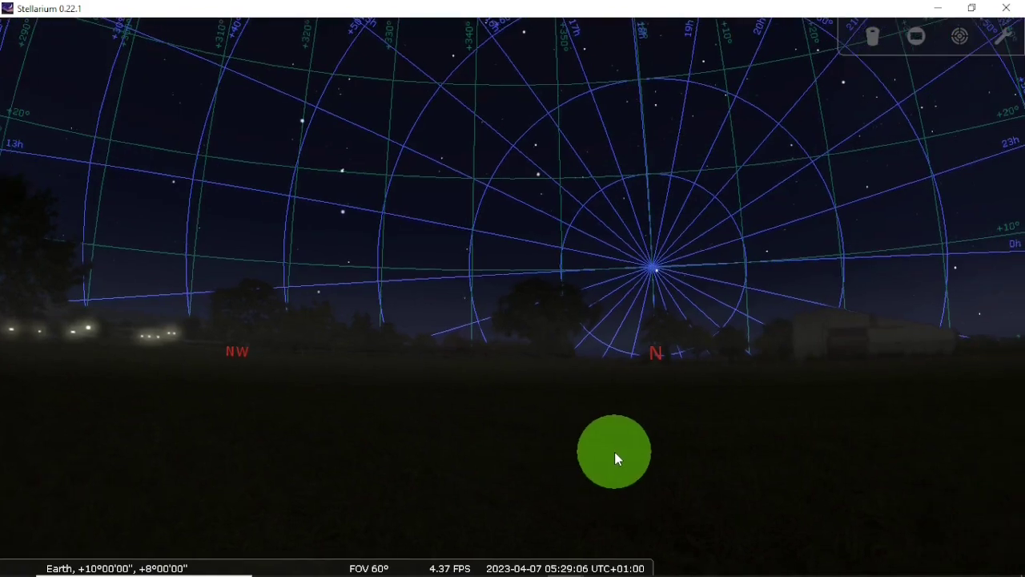
left_click_drag(737, 384, 681, 396)
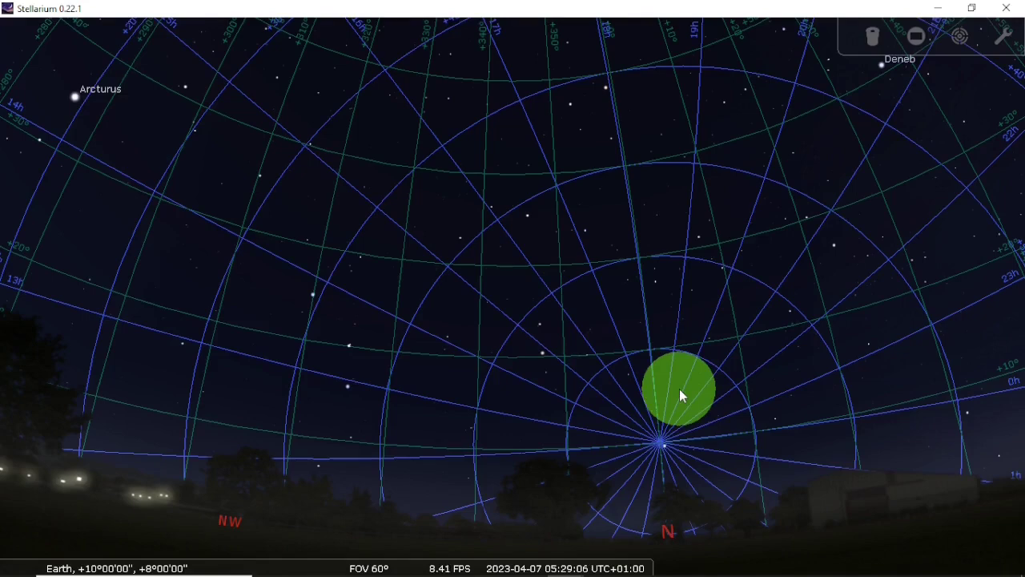
left_click_drag(682, 396, 591, 262)
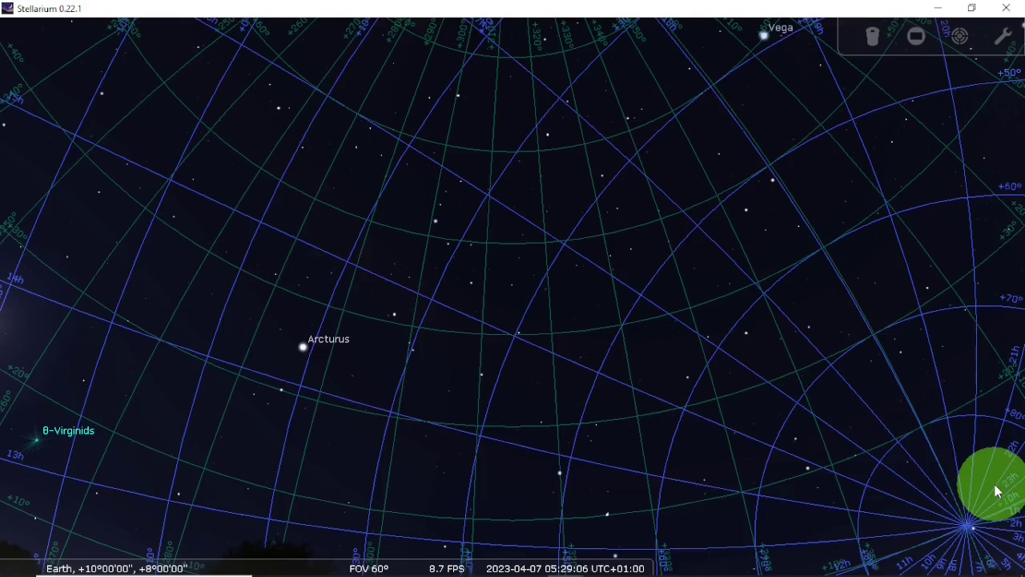
left_click_drag(822, 419, 674, 277)
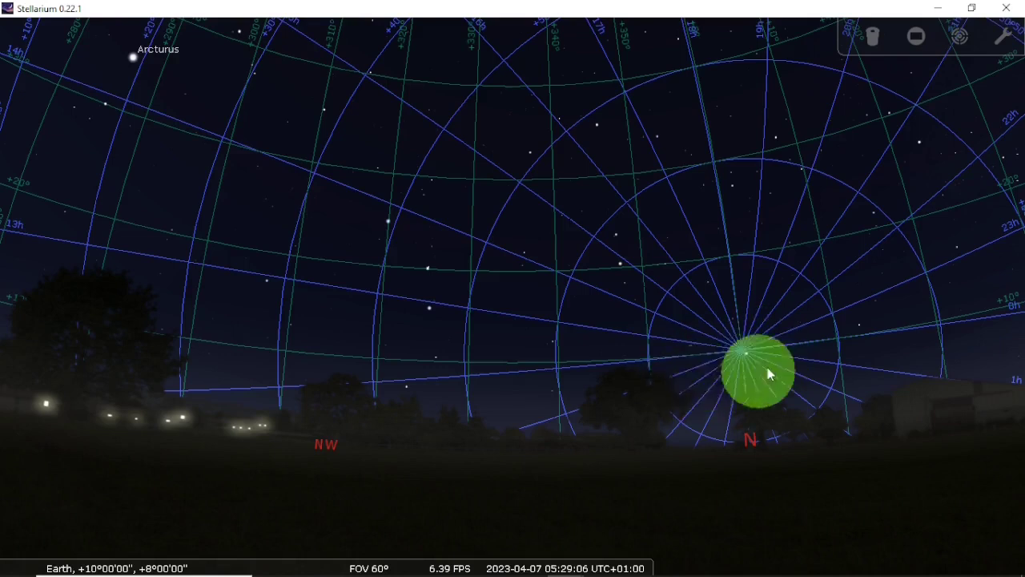
Move the observer to northern Europe at N 64°42', E 15°34' via the Location window
mouse_move(51, 275)
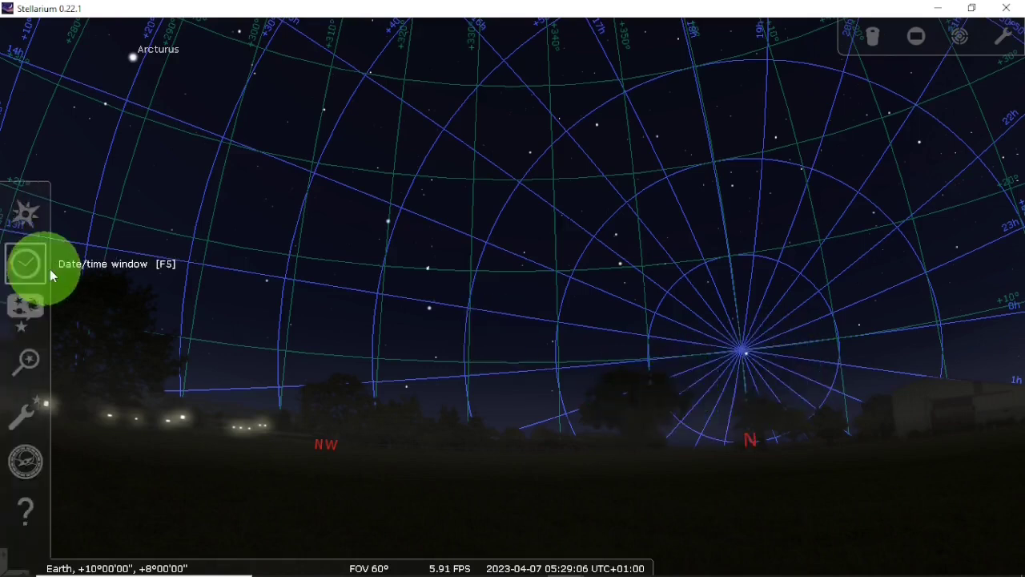
left_click(27, 214)
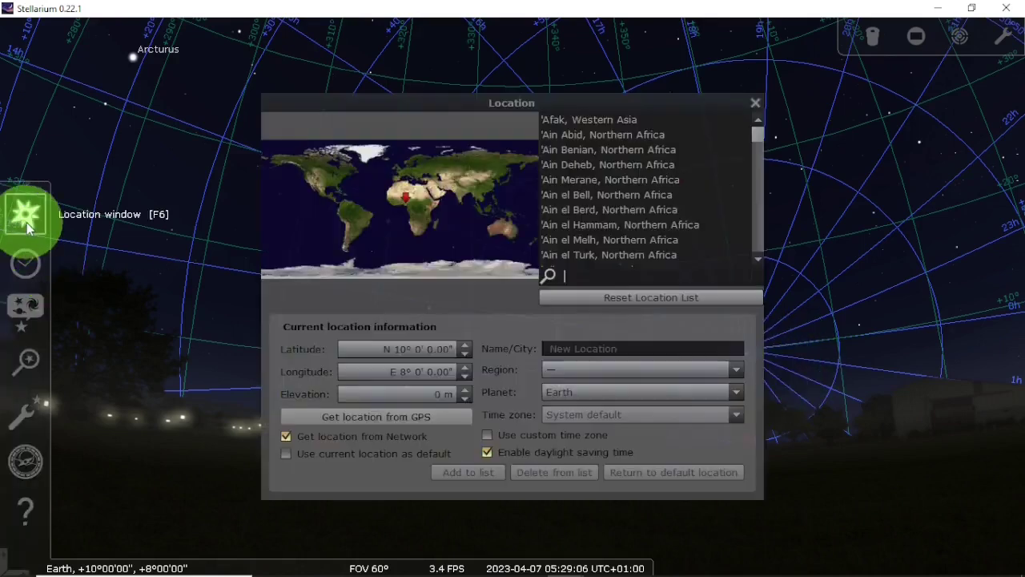
left_click(412, 157)
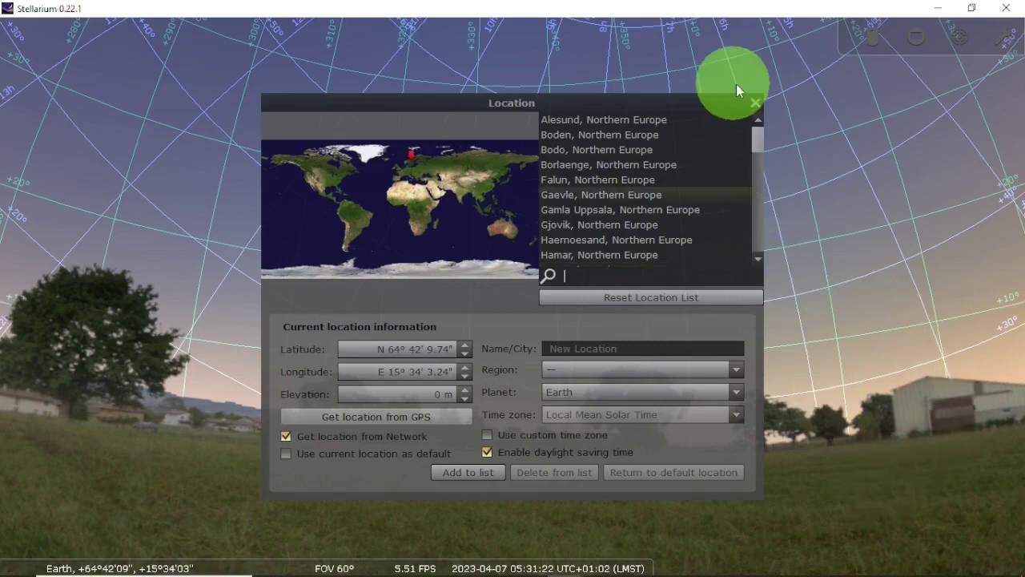
left_click(757, 102)
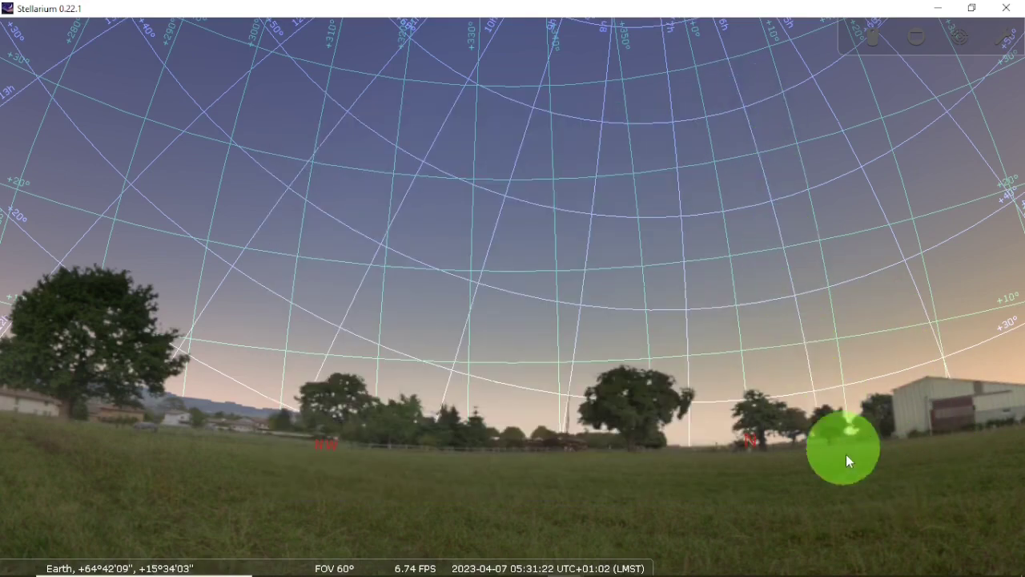
Tilt the view up to the zenith where the celestial and azimuthal poles sit side by side
left_click_drag(710, 420, 468, 290)
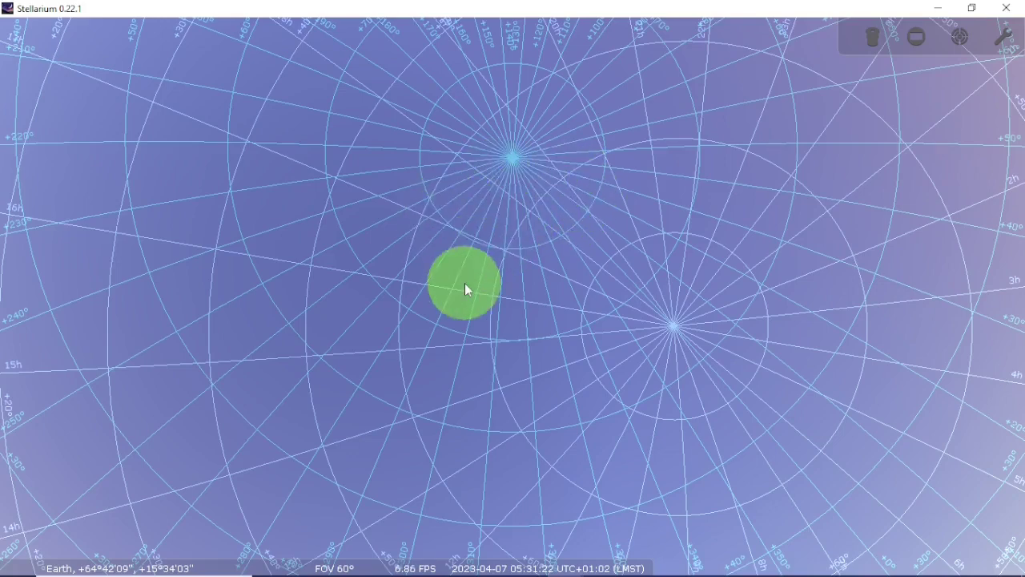